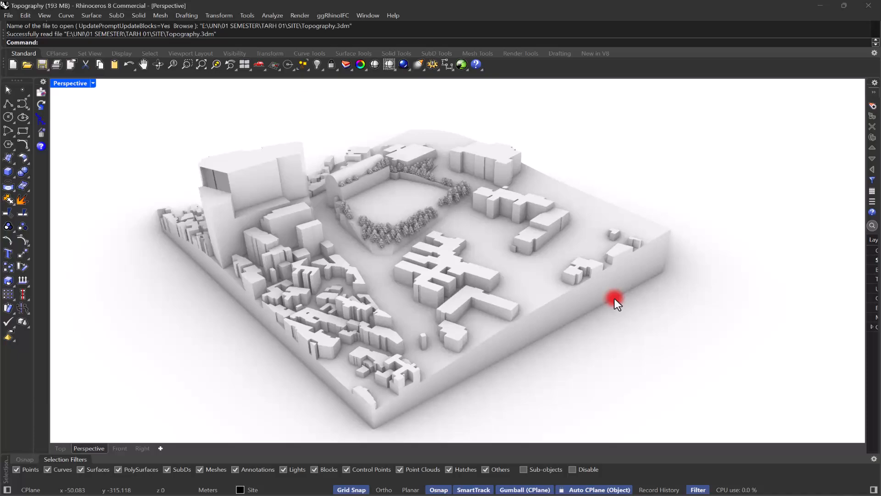
Step: Inspect the terrain mesh and the surrounding building meshes of the topography model from several angles
left_click(534, 285)
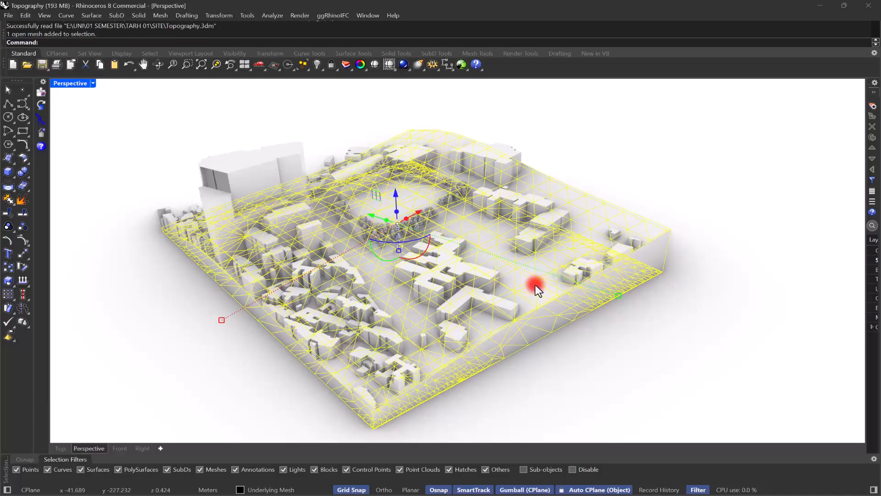
right_click_drag(643, 319, 610, 297)
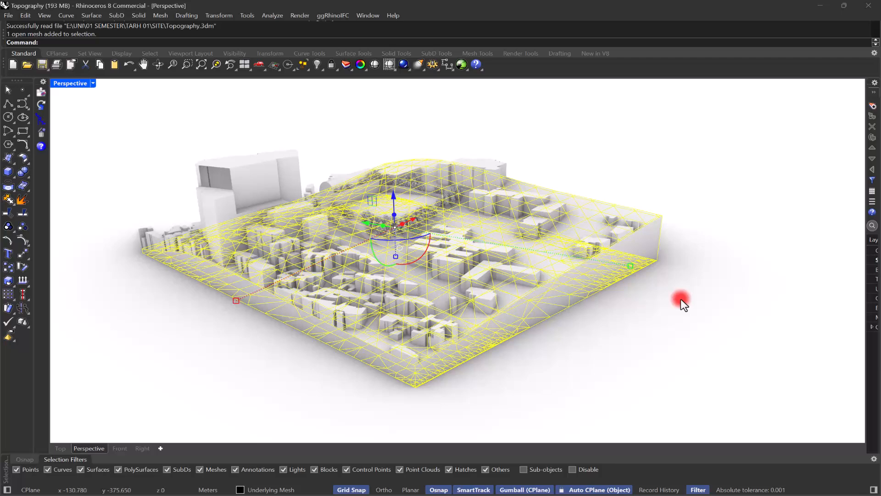
left_click(687, 202)
left_click(651, 224)
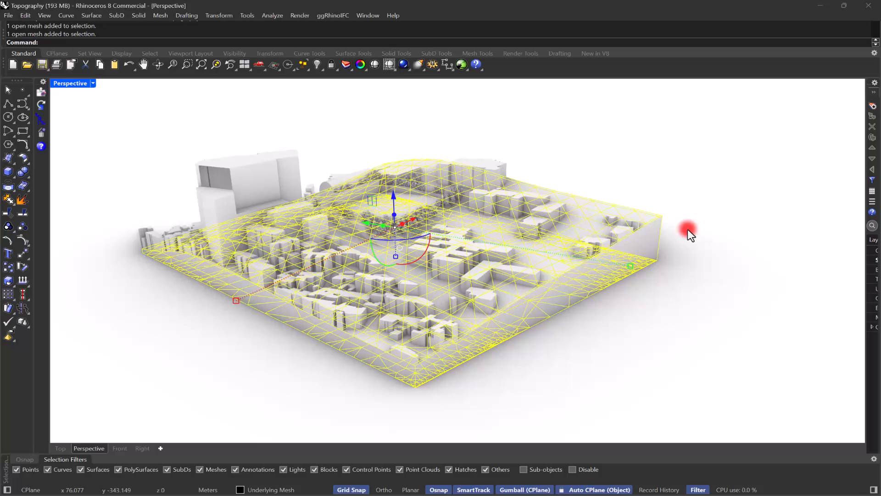
left_click(705, 212)
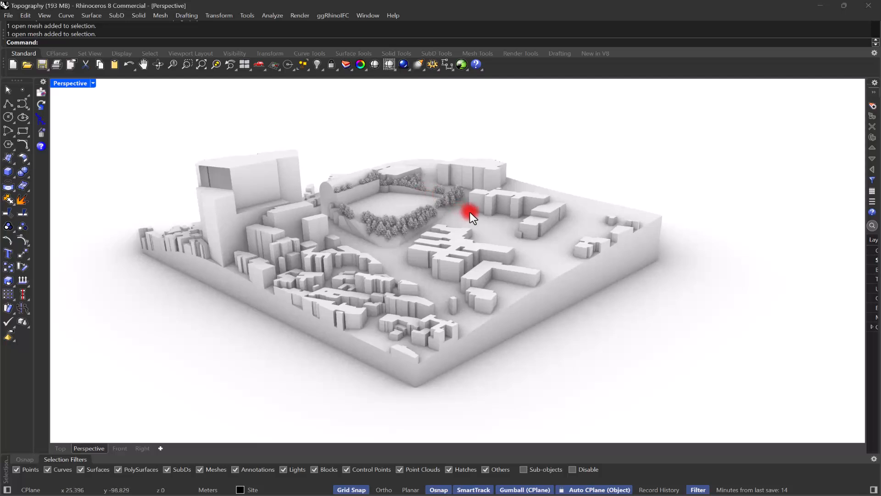
right_click_drag(639, 191, 638, 198)
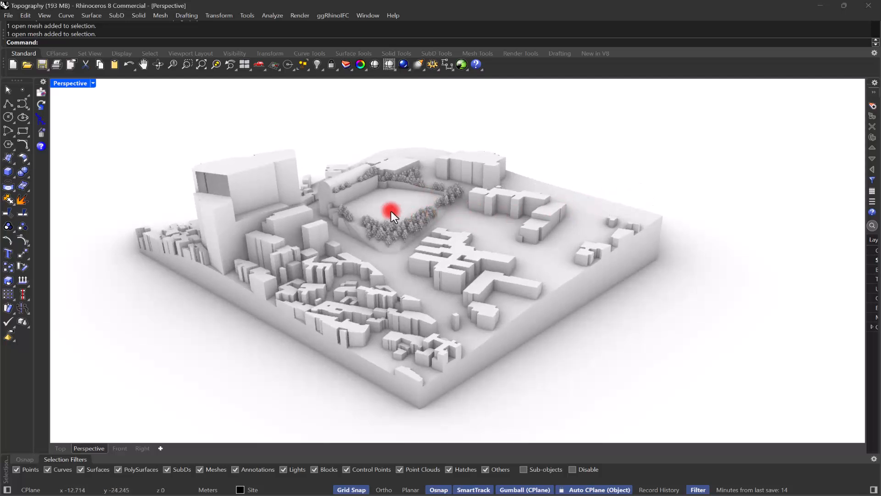
left_click(477, 163)
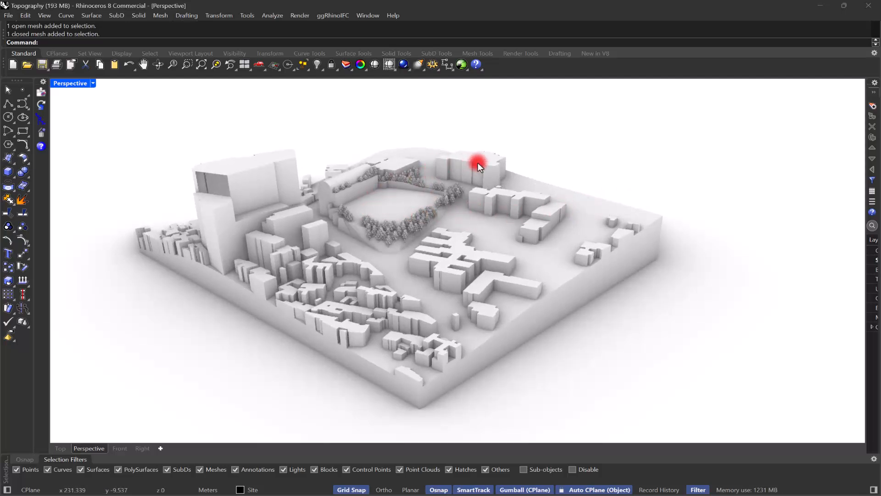
left_click(294, 241)
left_click(256, 169)
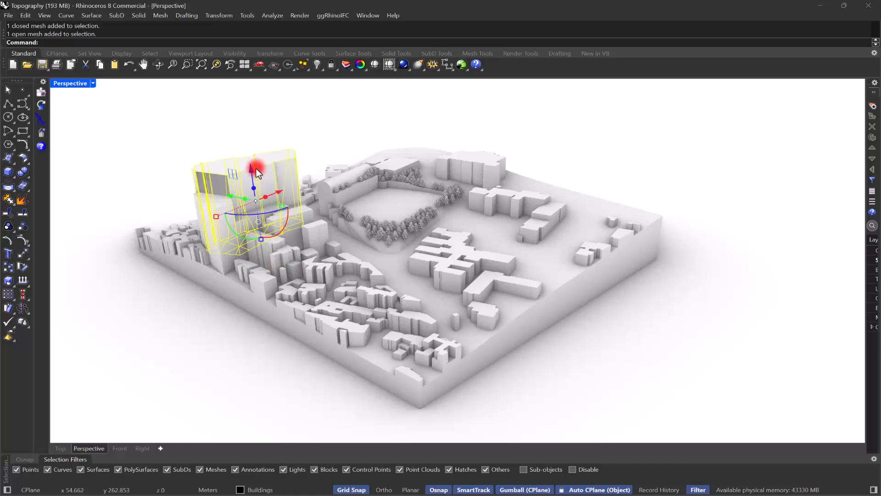
left_click(193, 133)
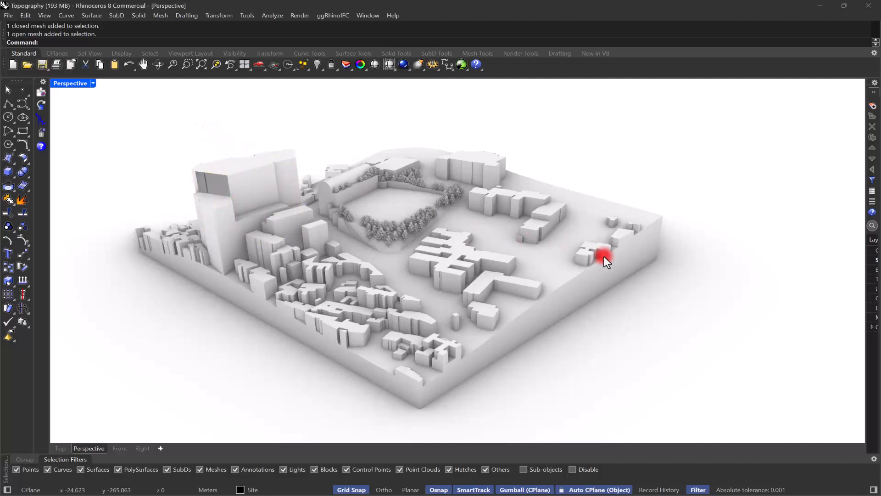
Step: Widen the Layers panel to show the layer names and visibility settings, and view the site model around the central plot
left_click_drag(871, 183, 728, 182)
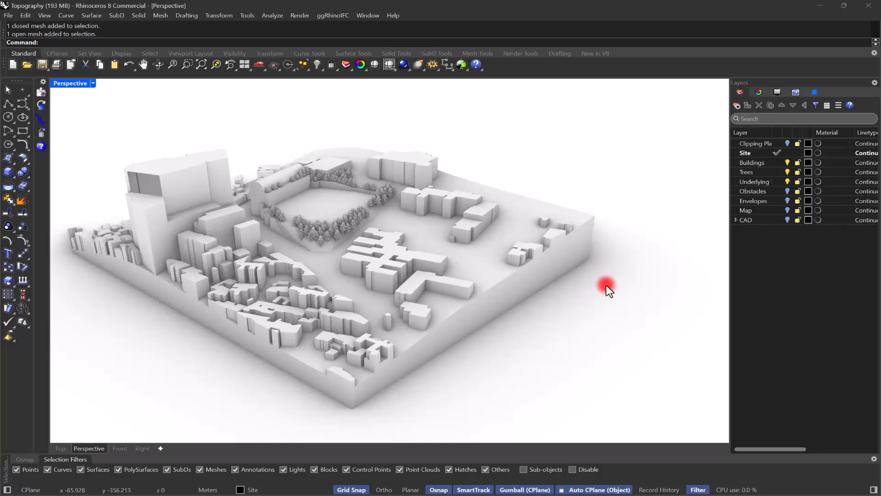
right_click_drag(616, 298, 590, 295)
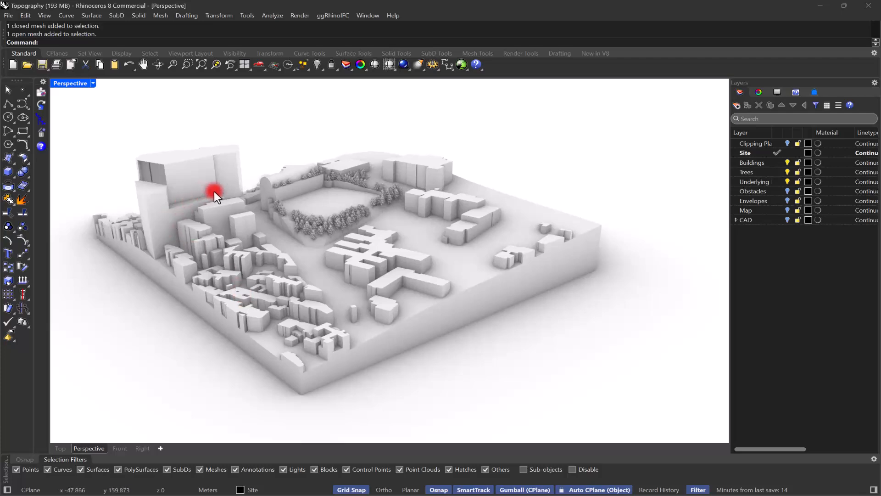
right_click_drag(527, 226, 514, 248)
scroll(278, 153, "up", 7)
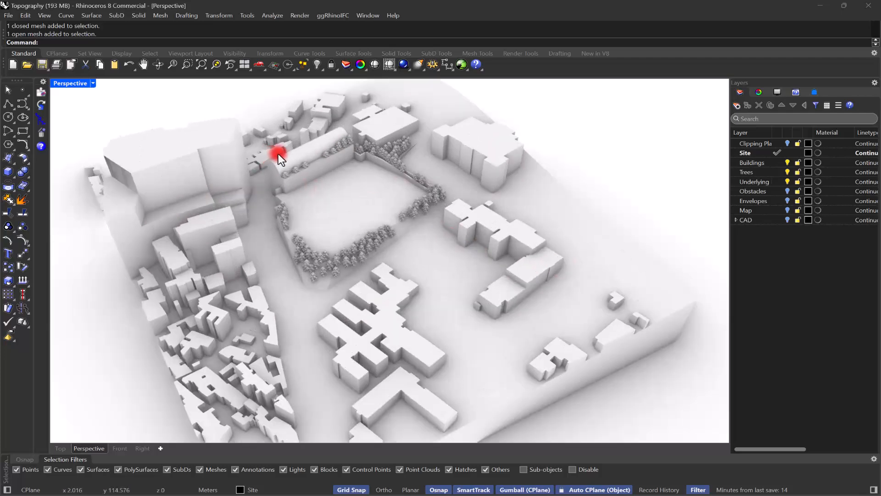
scroll(380, 214, "down", 8)
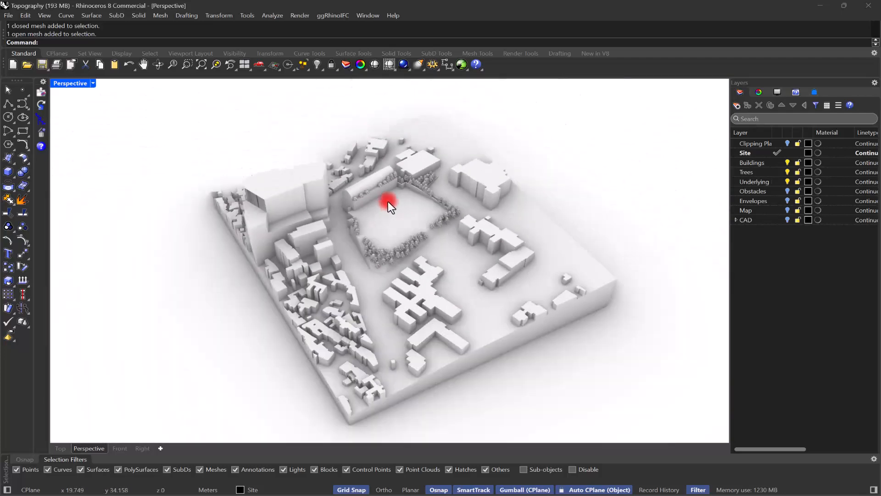
scroll(441, 262, "up", 4)
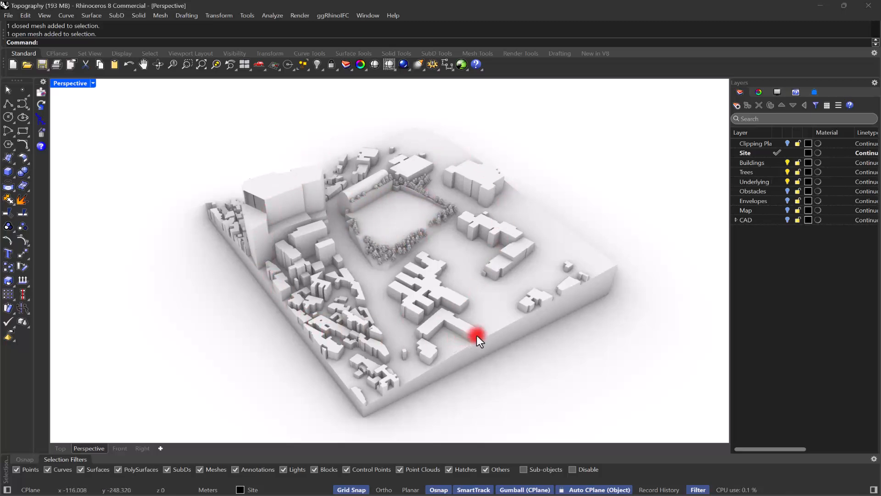
right_click_drag(588, 286, 579, 268)
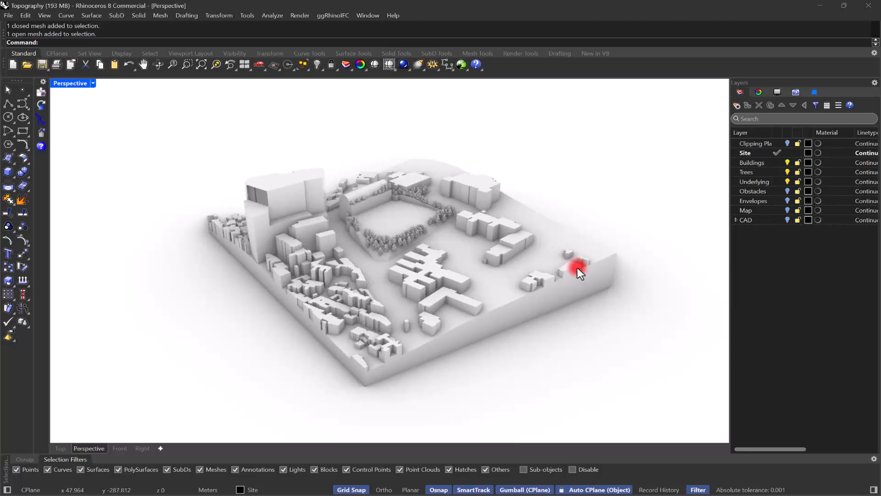
Step: Hide the Trees, Underlying and Buildings layers to isolate the central site mesh
left_click(394, 215)
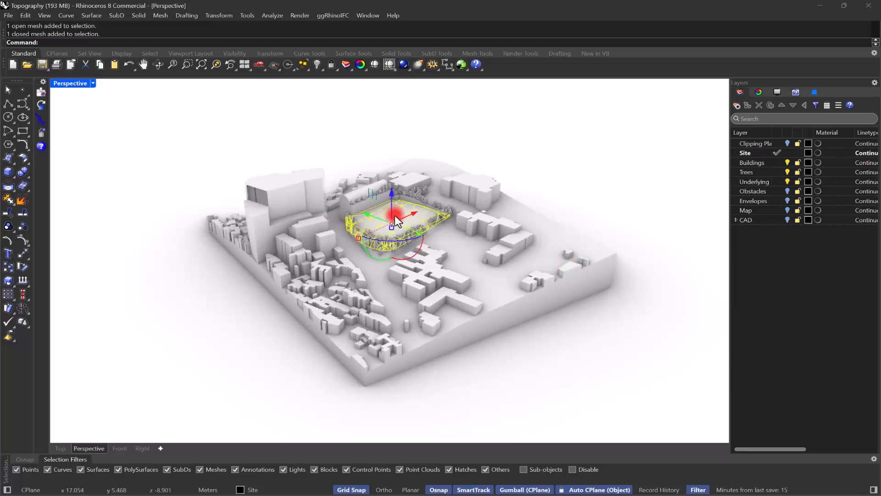
left_click(787, 171)
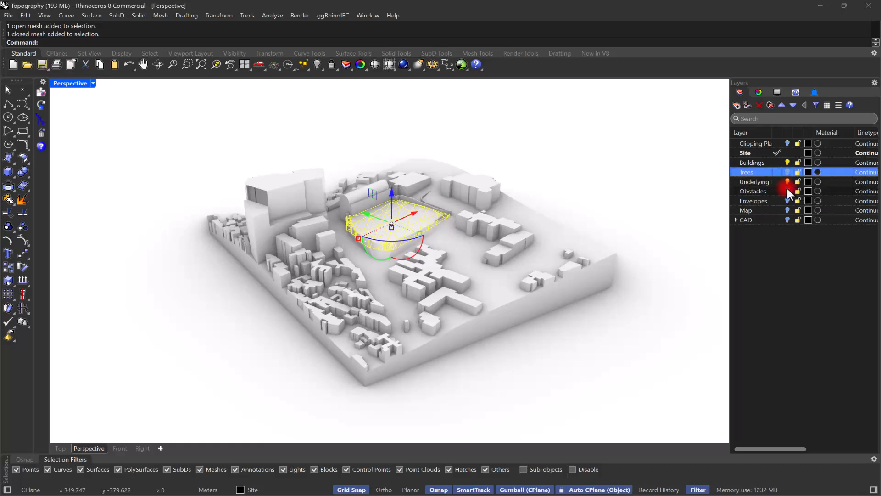
left_click(790, 181)
left_click(787, 162)
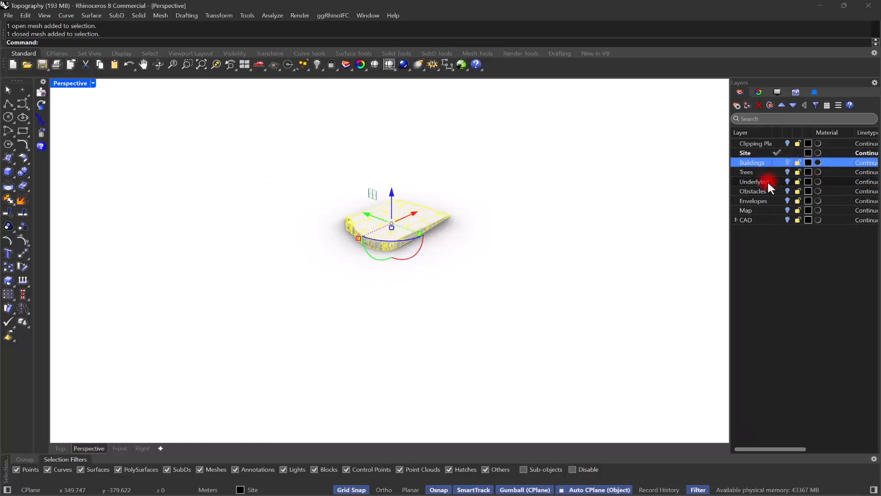
left_click(556, 226)
scroll(403, 223, "up", 11)
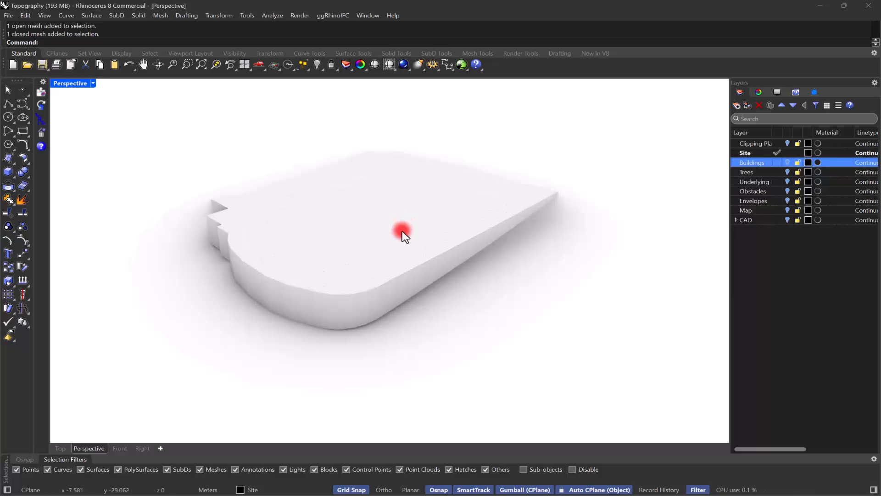
scroll(441, 263, "down", 4)
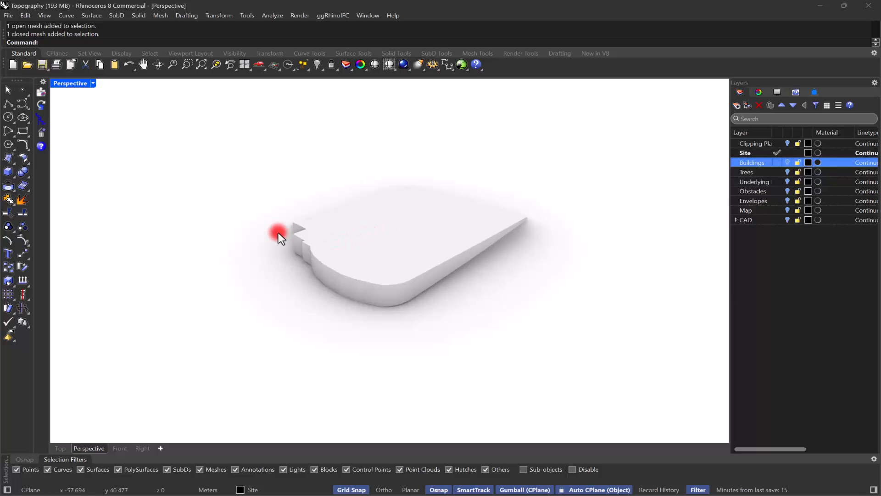
Step: Export the isolated site mesh to the Desktop as a Rhino 8 3D model (.3dm) named Site
left_click_drag(205, 144, 633, 391)
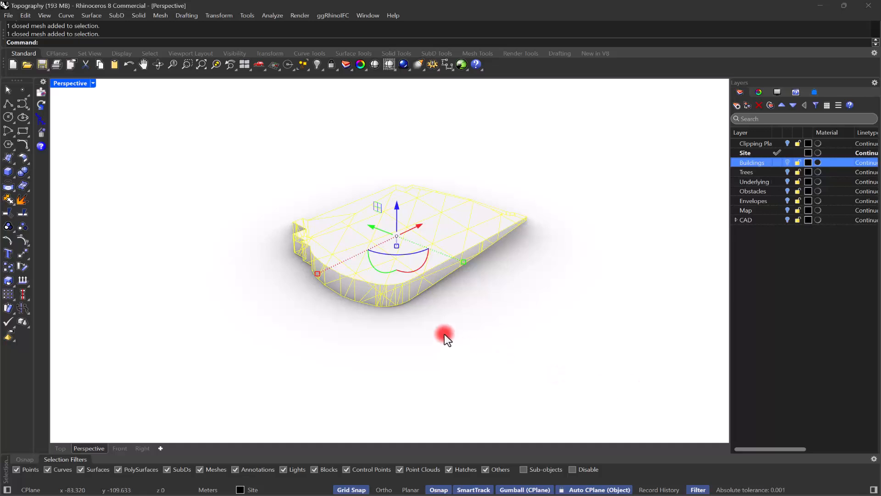
left_click(226, 189)
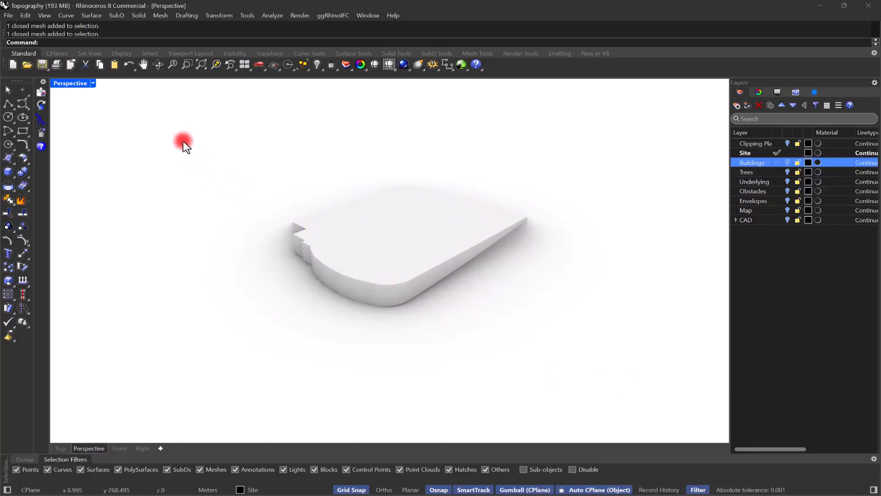
left_click(8, 15)
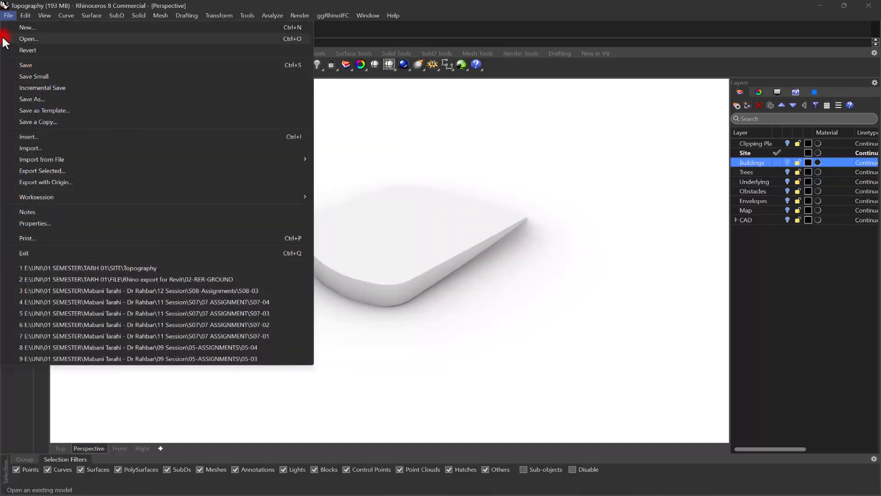
left_click(73, 170)
left_click_drag(180, 113, 668, 377)
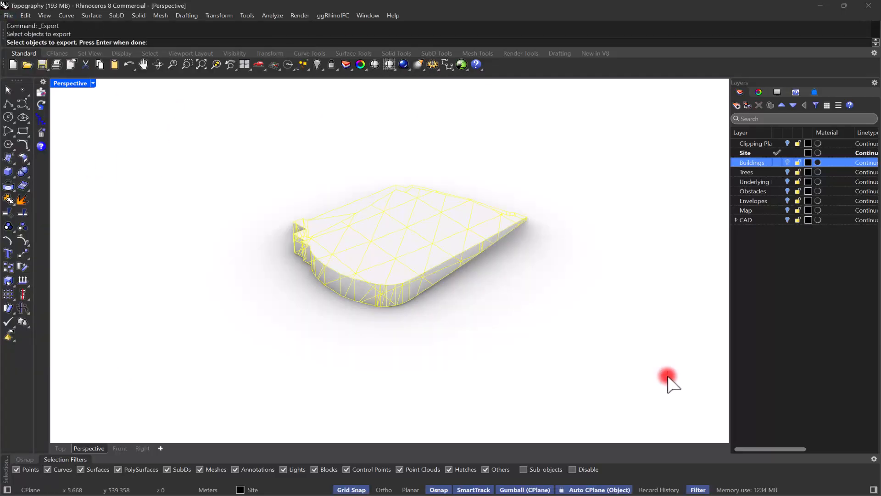
right_click(518, 309)
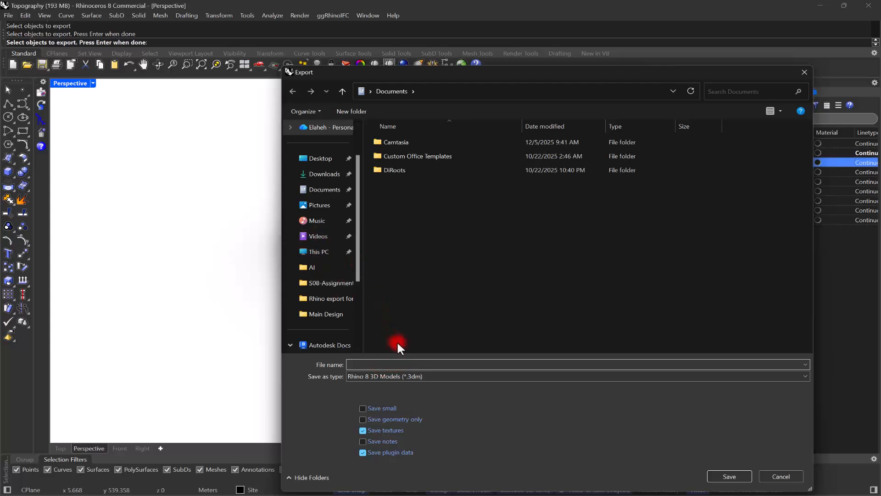
type("Site")
left_click(316, 158)
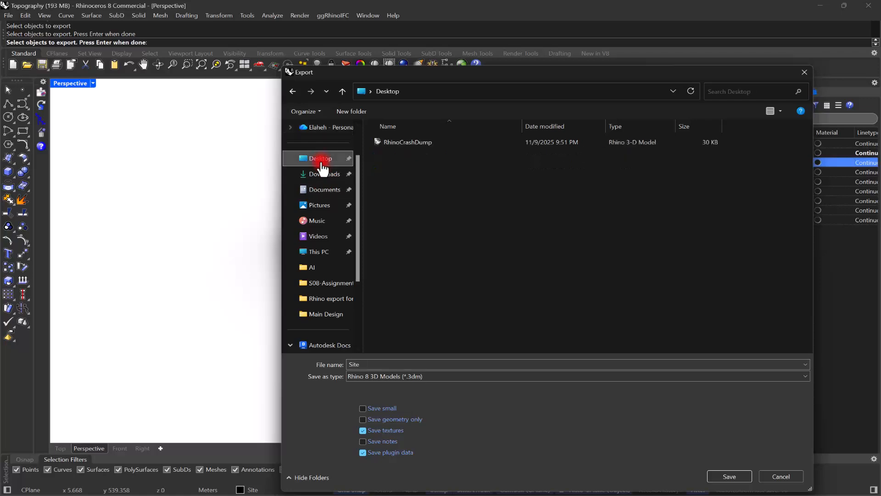
left_click(731, 476)
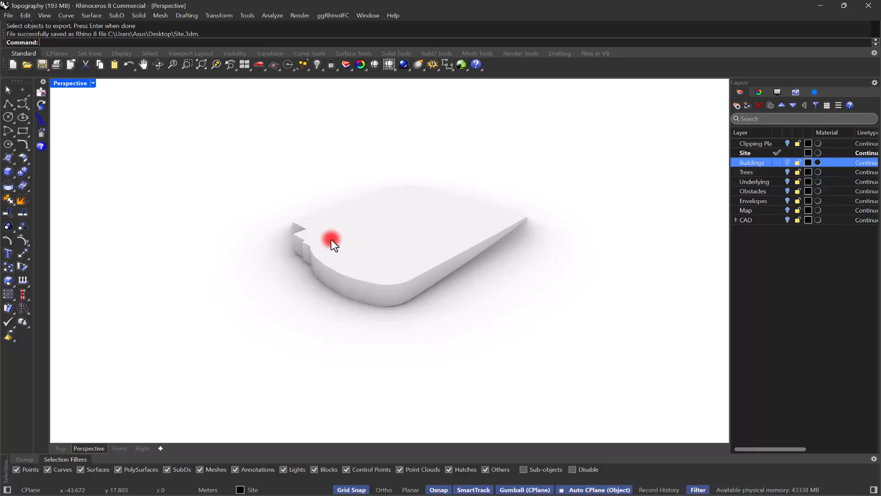
Step: Export the site mesh to the Desktop as an AutoCAD Drawing (.dwg) named 01, using the Default export scheme
left_click(8, 15)
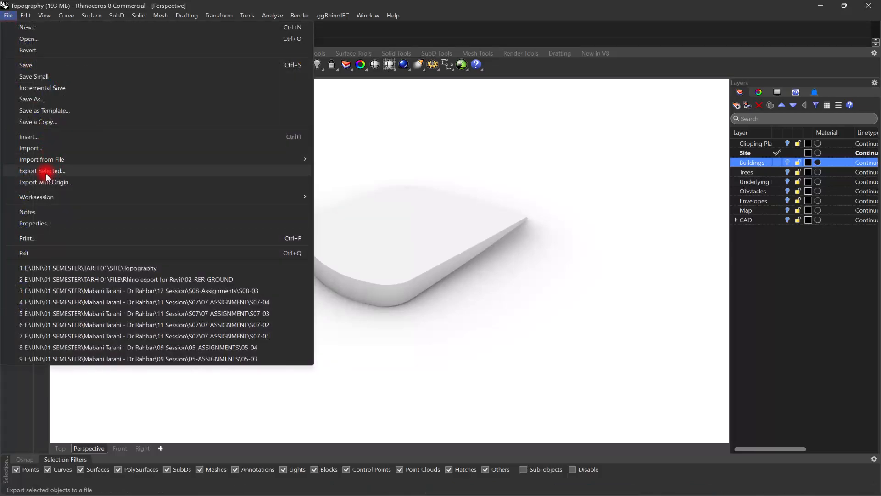
left_click(45, 171)
left_click_drag(212, 127, 641, 350)
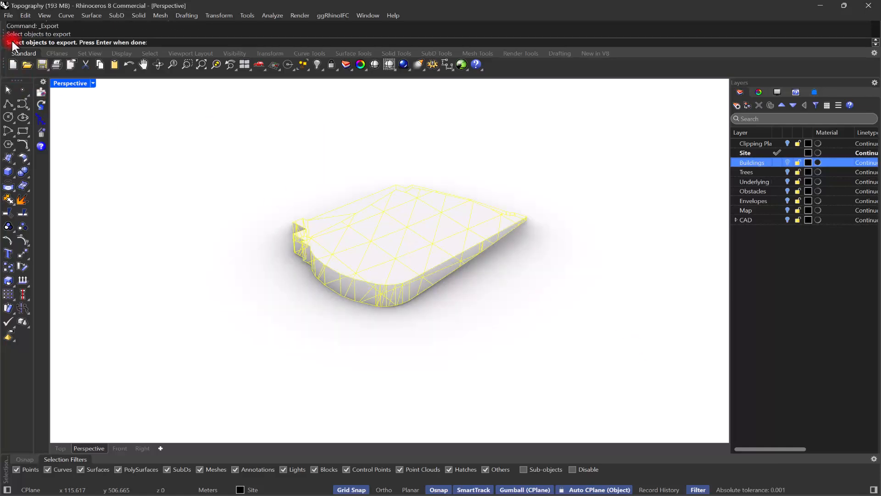
key("Return")
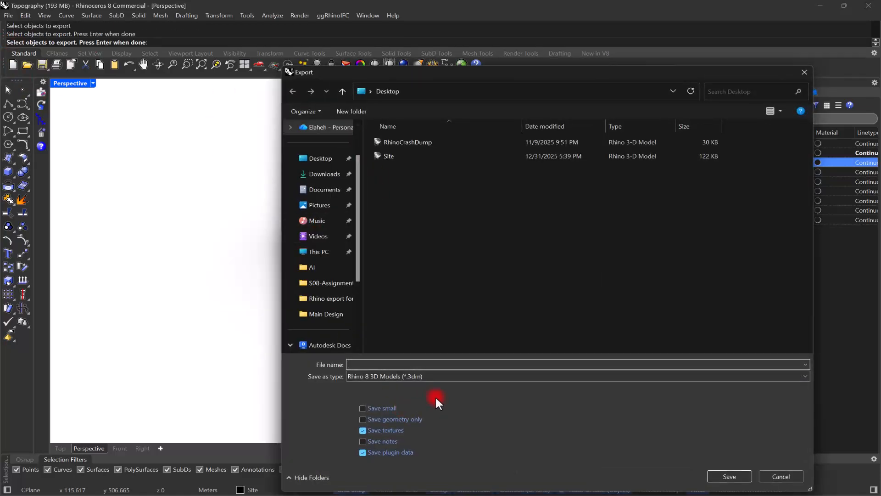
left_click(452, 374)
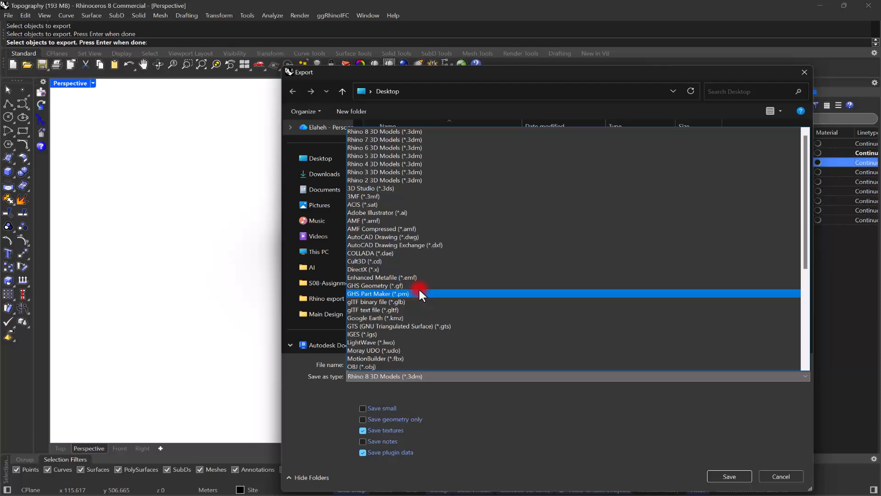
left_click(405, 238)
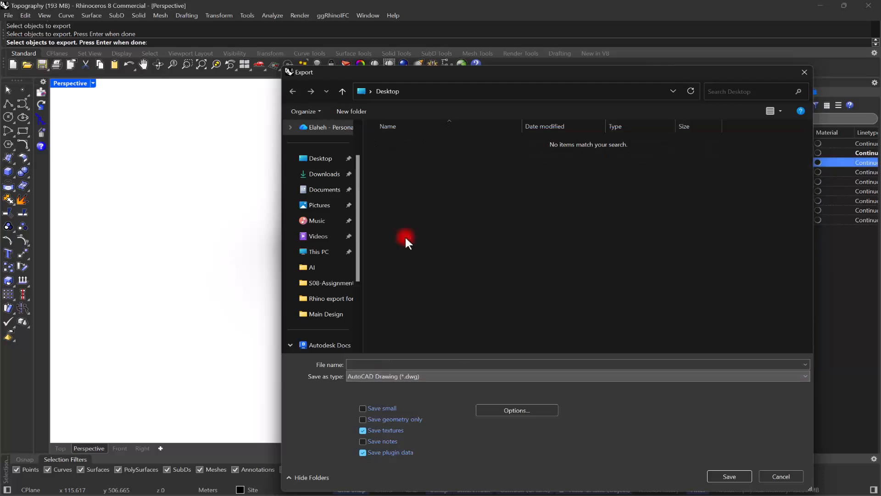
left_click(433, 365)
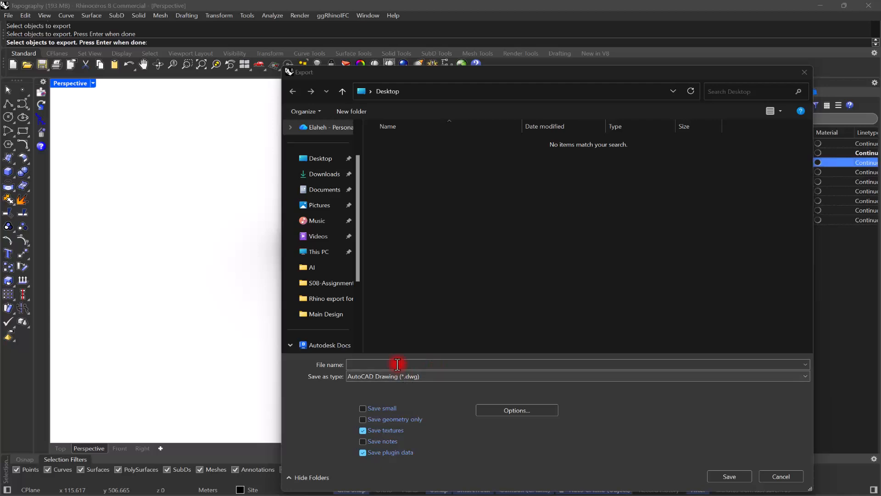
type("01")
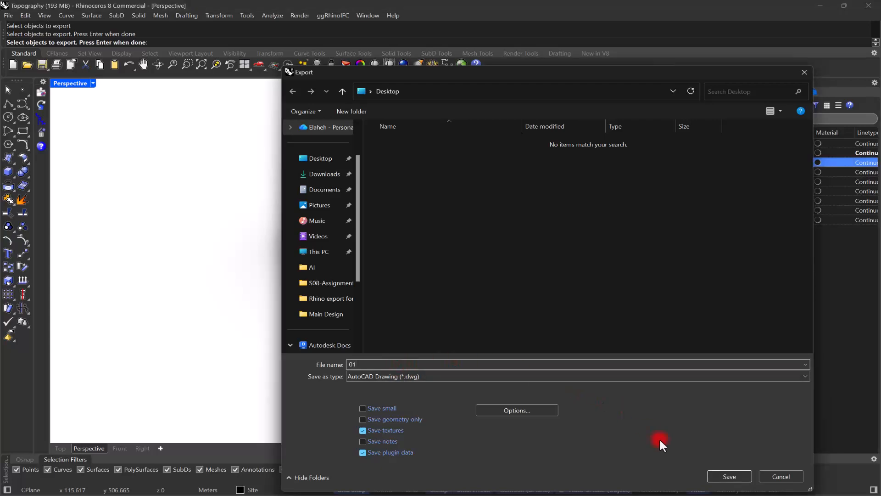
left_click(729, 478)
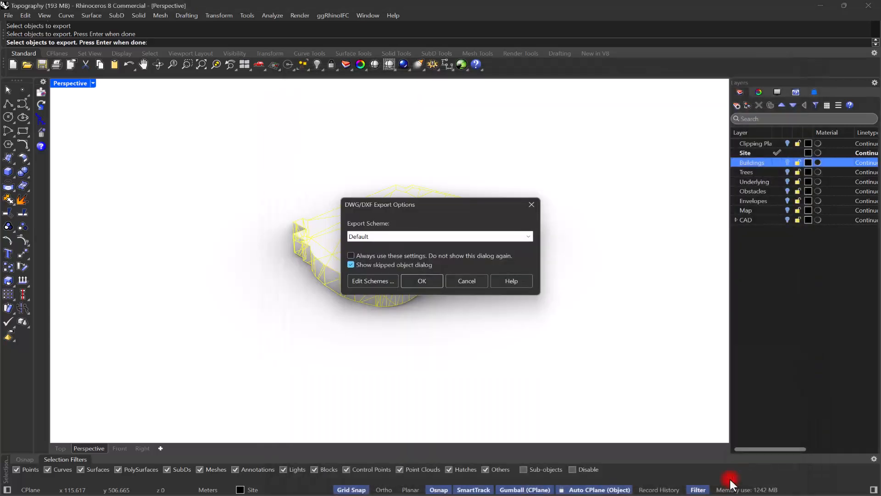
left_click(422, 281)
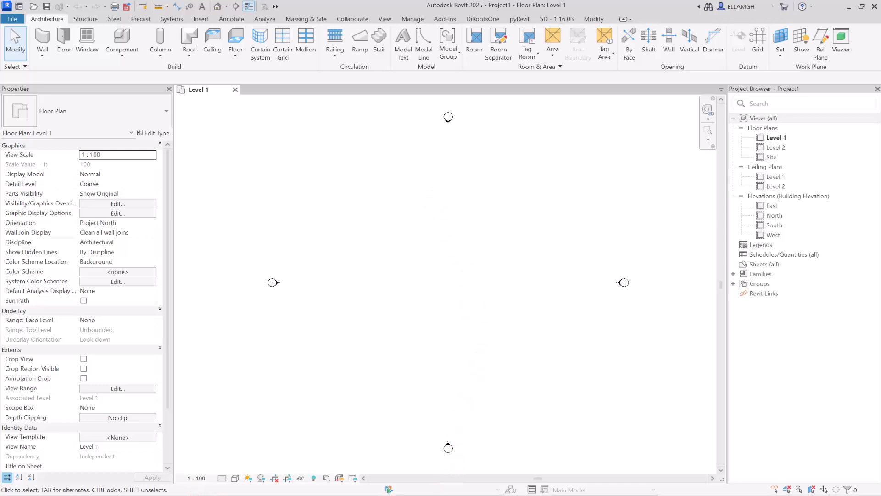
Step: Import the Site Rhino 3-D model from the Desktop into the Level 1 floor plan and dismiss the warning
key("super+e")
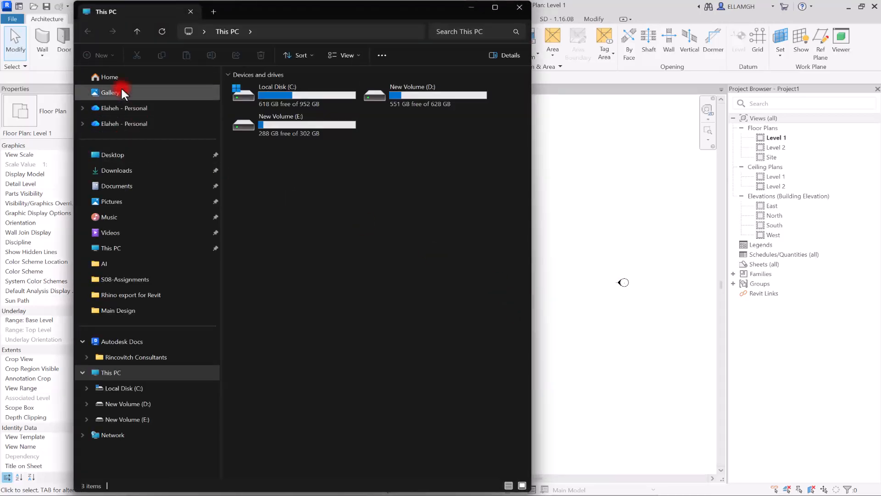
left_click(123, 155)
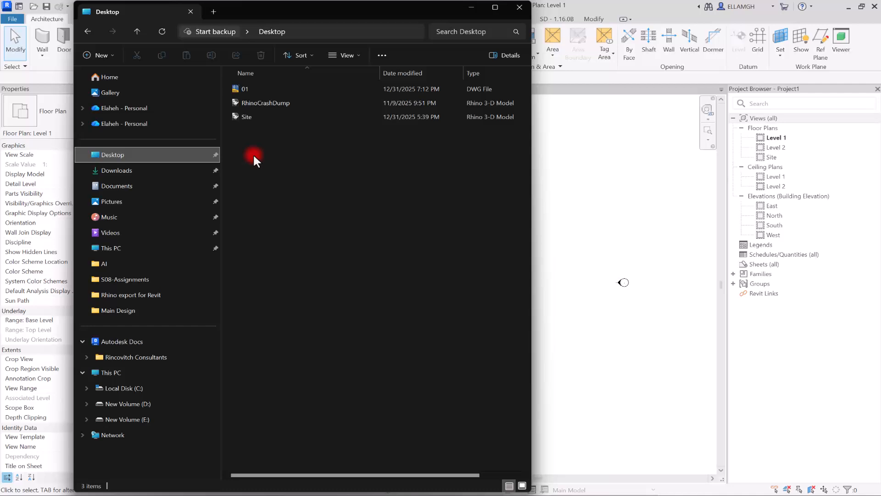
left_click(246, 89)
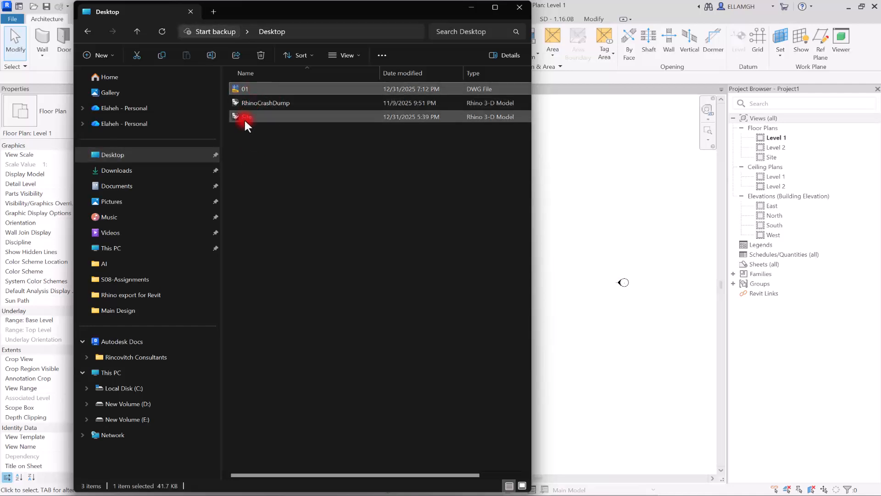
left_click_drag(243, 118, 559, 197)
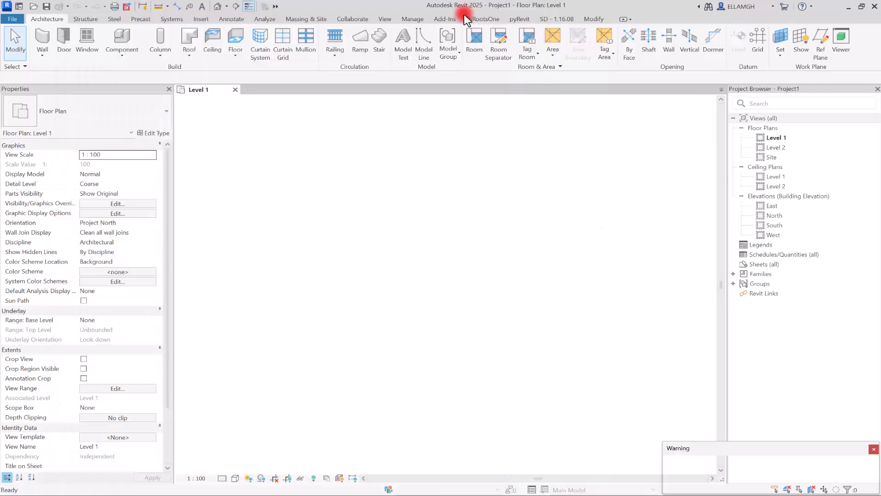
left_click(874, 450)
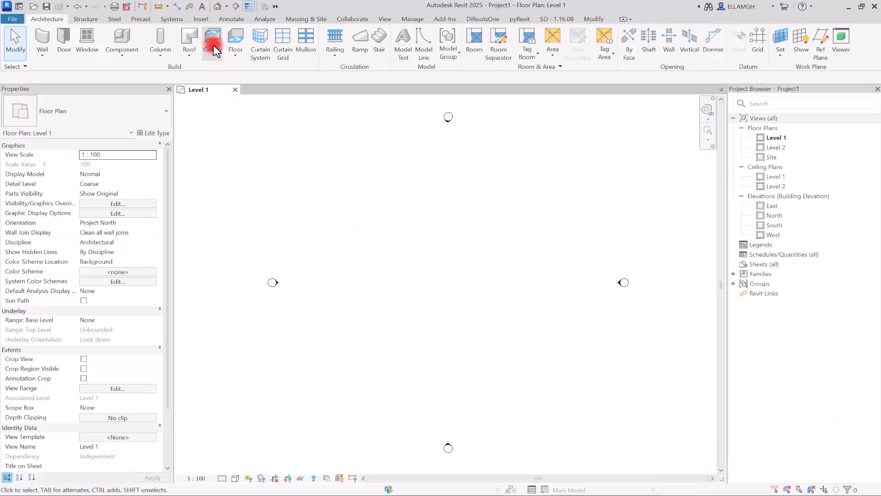
Step: Open the default 3D view and inspect the imported site model from a lower angle, selecting it
left_click(218, 6)
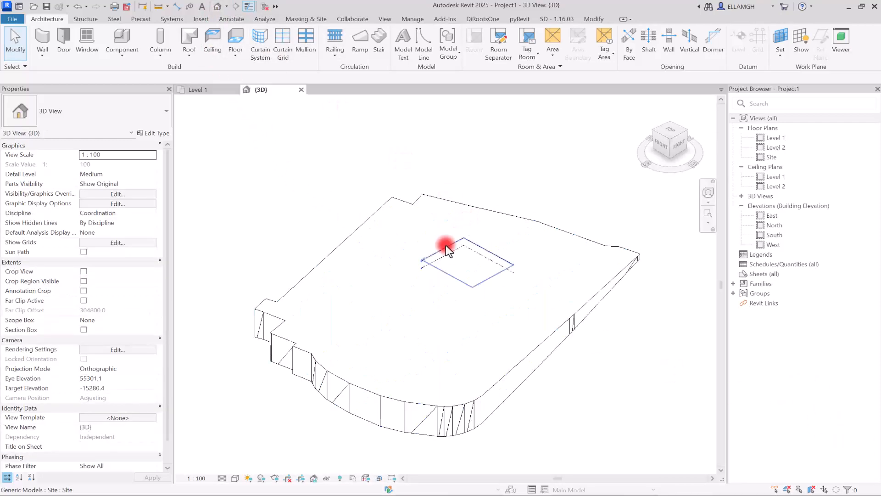
left_click_drag(670, 144, 647, 131)
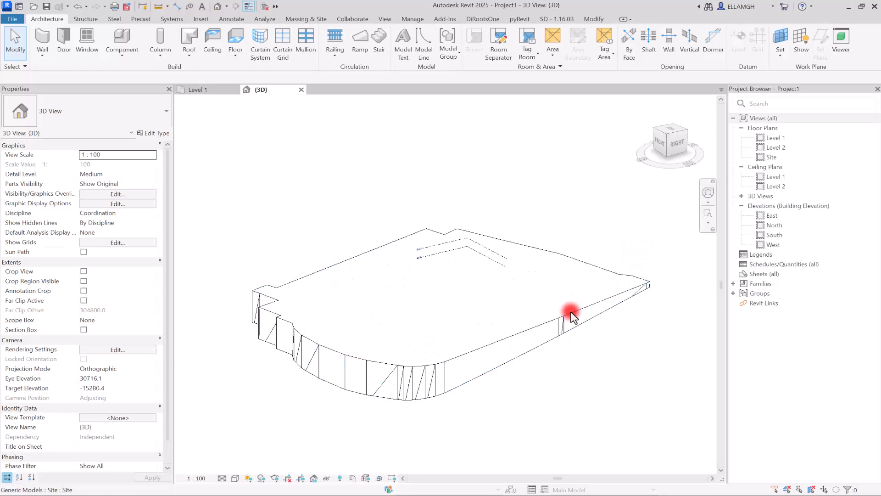
left_click(293, 308)
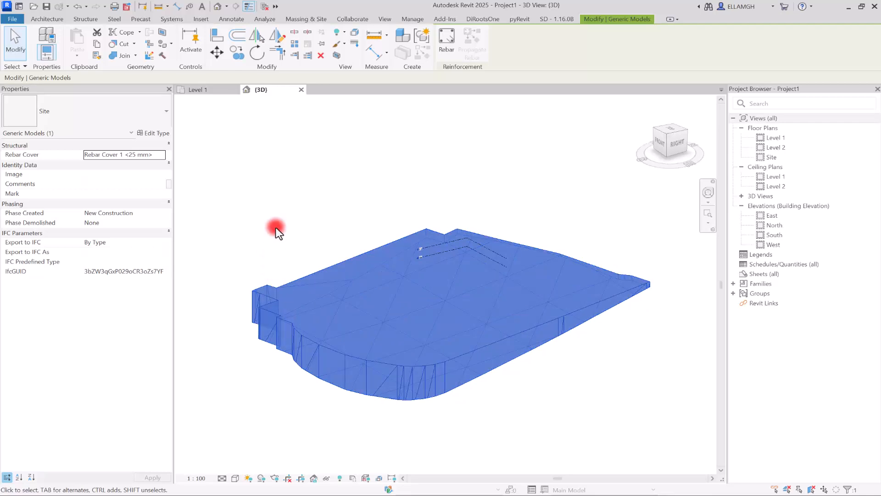
Step: Switch to Rhino and isolate the underlying terrain mesh by making its layer visible and current and hiding the Site layer
left_click(268, 495)
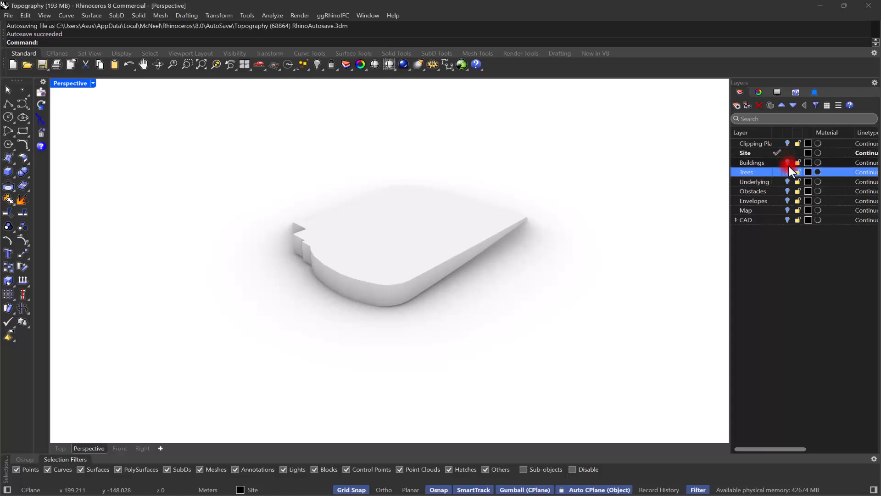
left_click(787, 181)
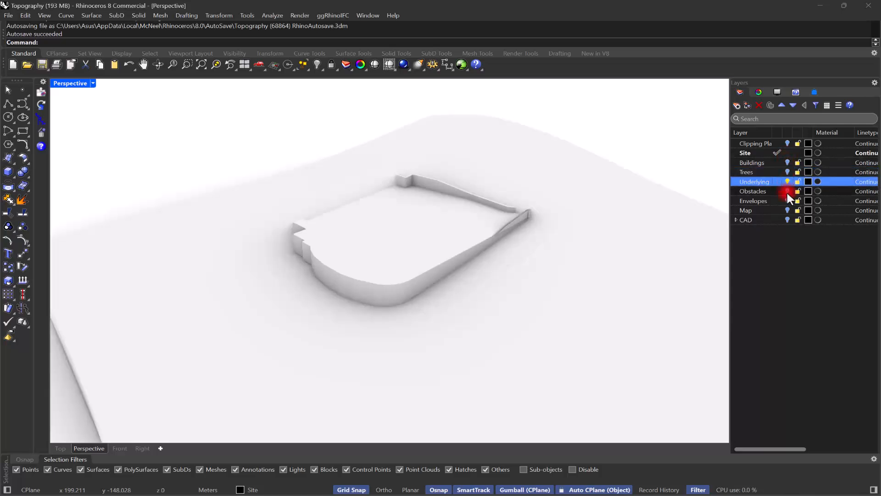
left_click(787, 191)
left_click(787, 190)
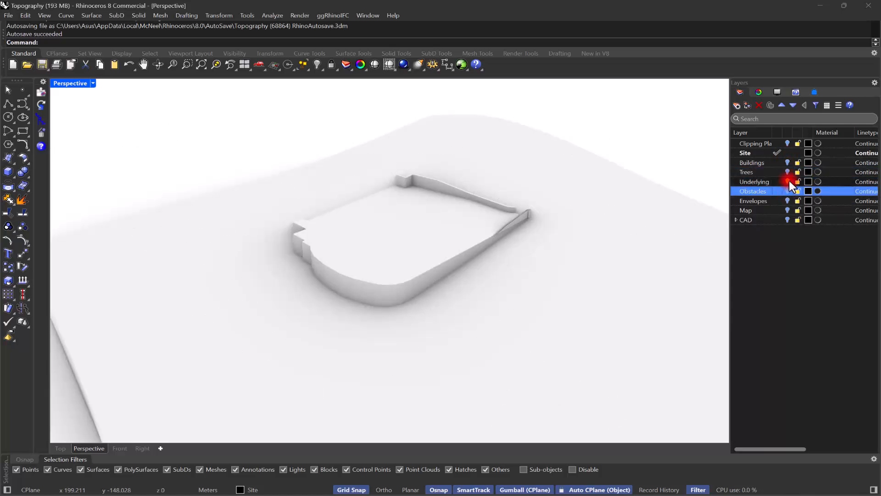
left_click(778, 181)
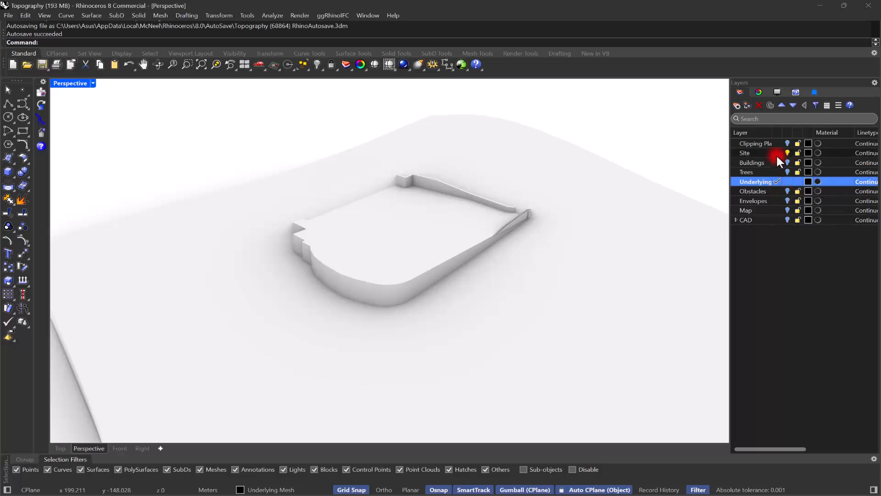
left_click(788, 152)
right_click_drag(568, 207, 461, 180)
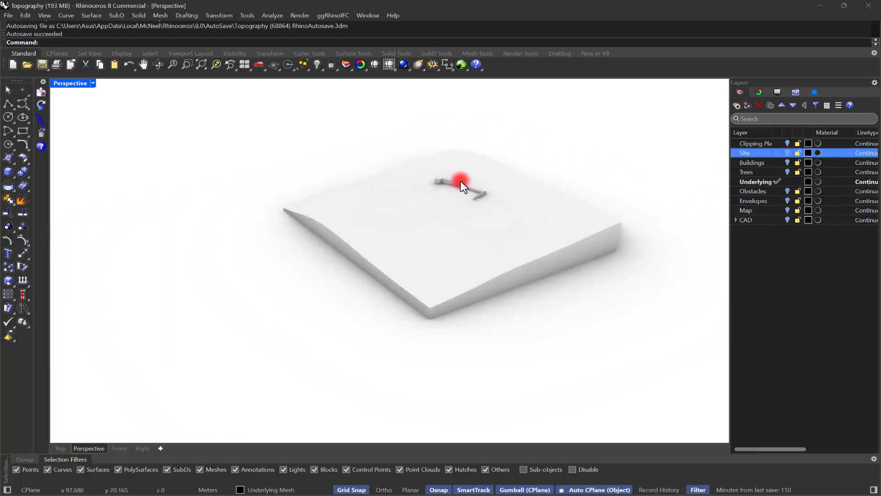
scroll(517, 123, "up", 4)
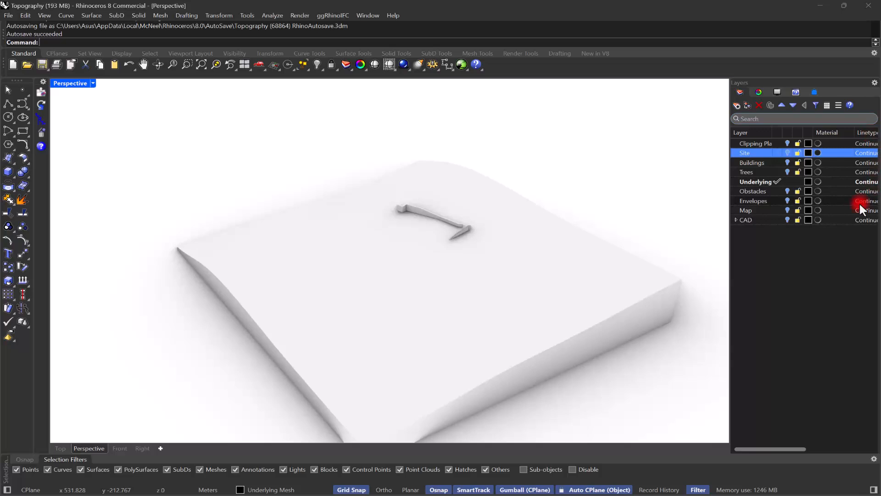
scroll(378, 191, "down", 3)
Step: Export the underlying terrain mesh to the Desktop as an AutoCAD Drawing (.dwg) named 02, using the Default export scheme
left_click_drag(299, 186, 226, 263)
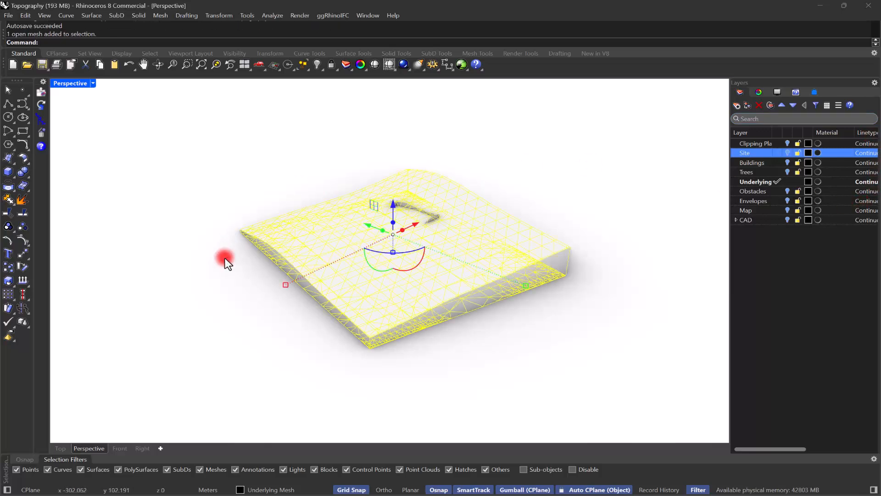
left_click_drag(634, 212, 505, 243)
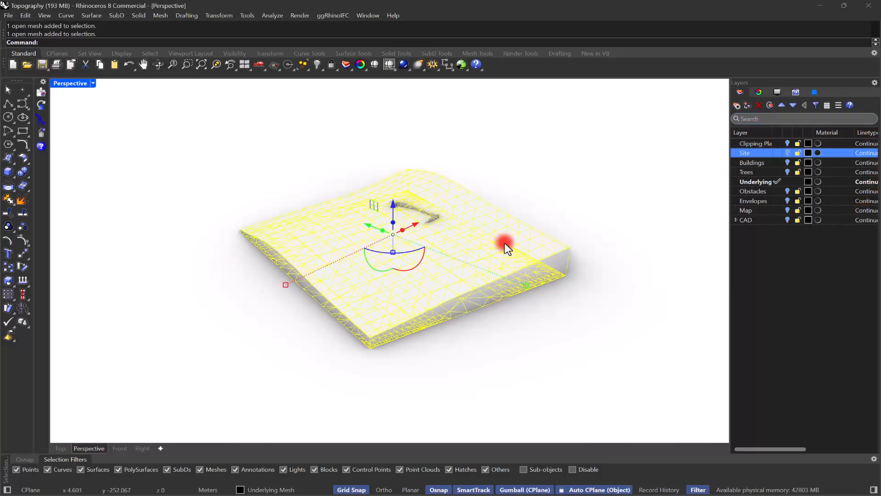
right_click_drag(466, 193, 437, 187)
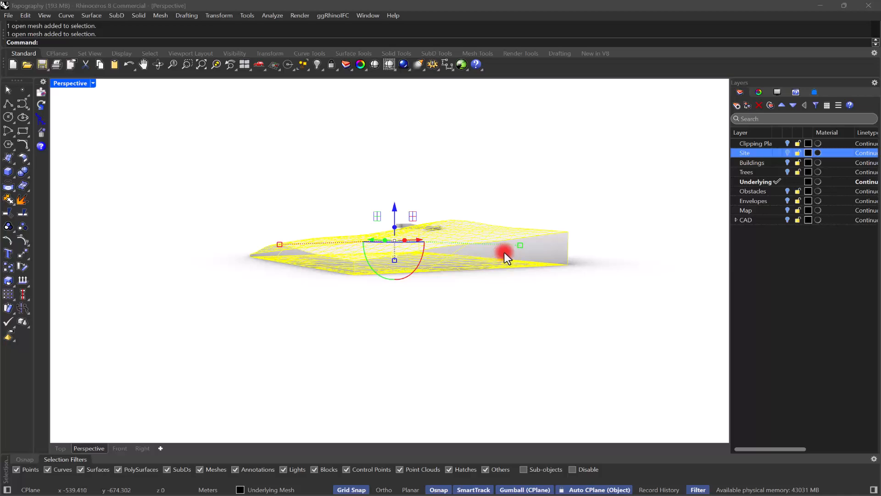
left_click(9, 17)
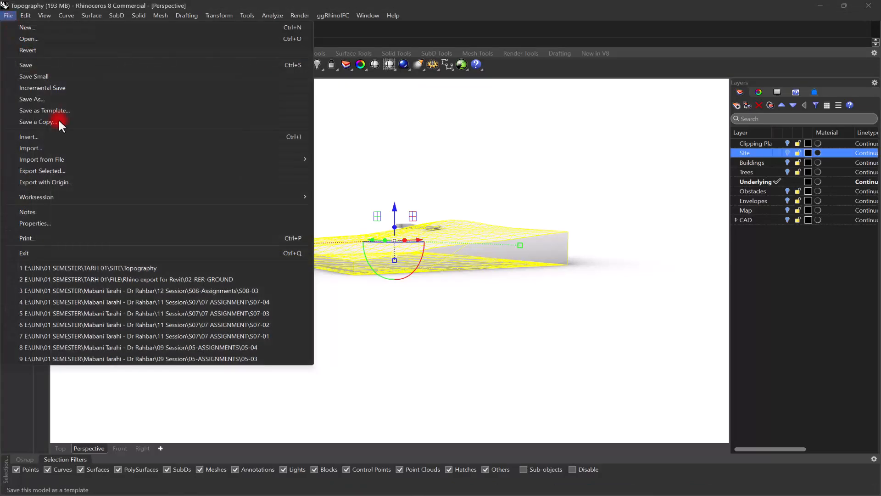
left_click(53, 171)
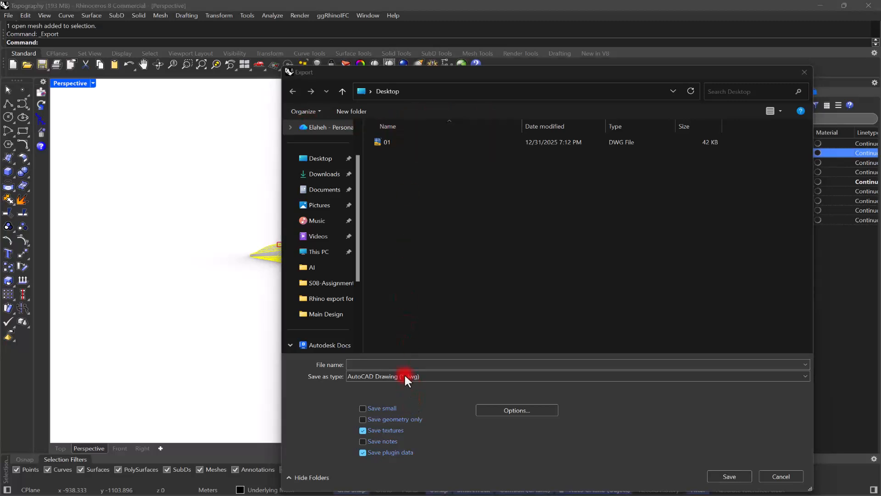
left_click(402, 364)
type("02")
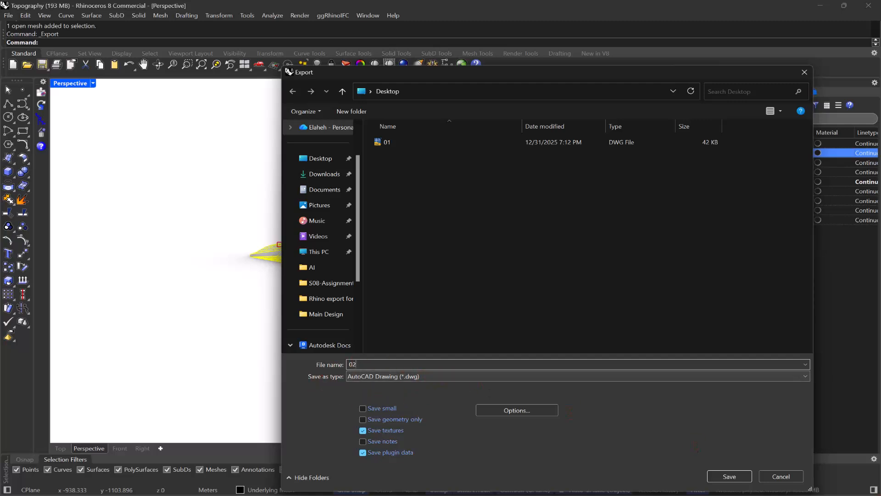
left_click(729, 476)
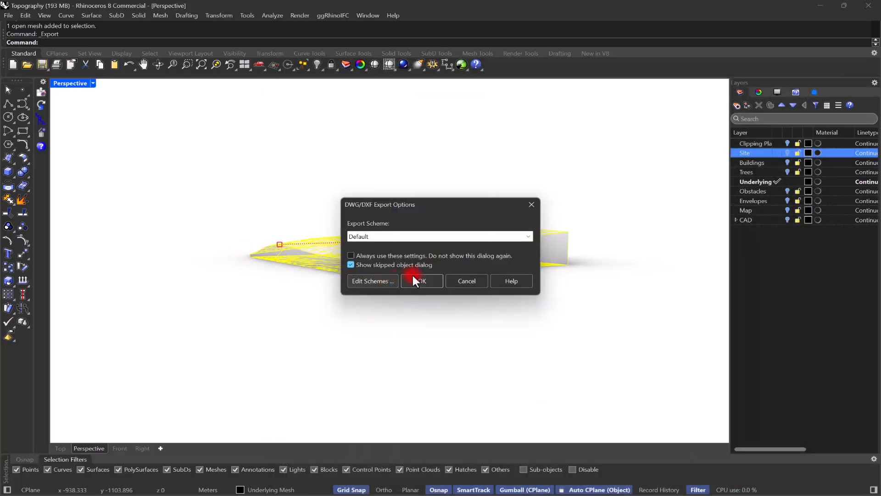
left_click(414, 278)
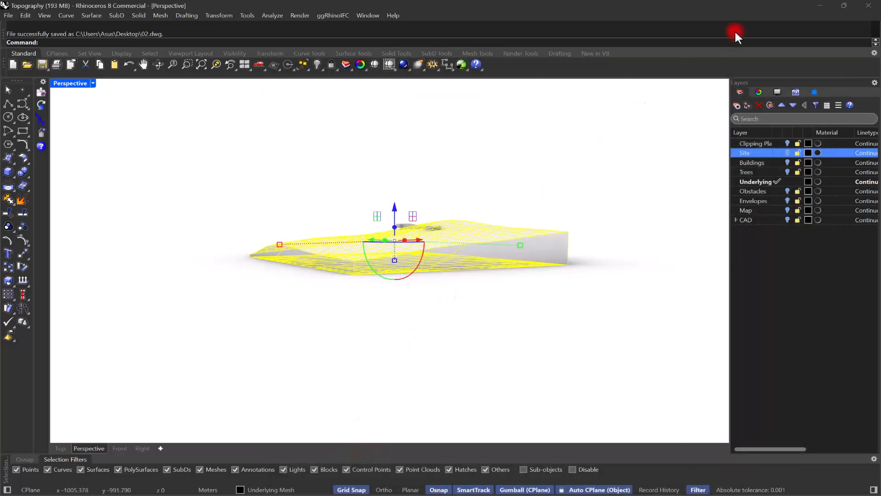
Step: Switch back to Revit and import the 02 DWG file from the Desktop into the 3D view, dismissing the save reminder
left_click(821, 6)
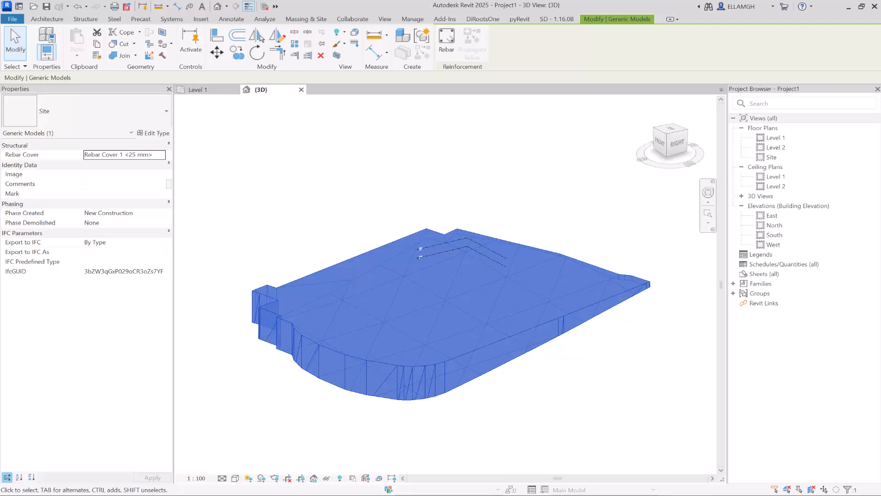
left_click(255, 213)
scroll(365, 285, "down", 3)
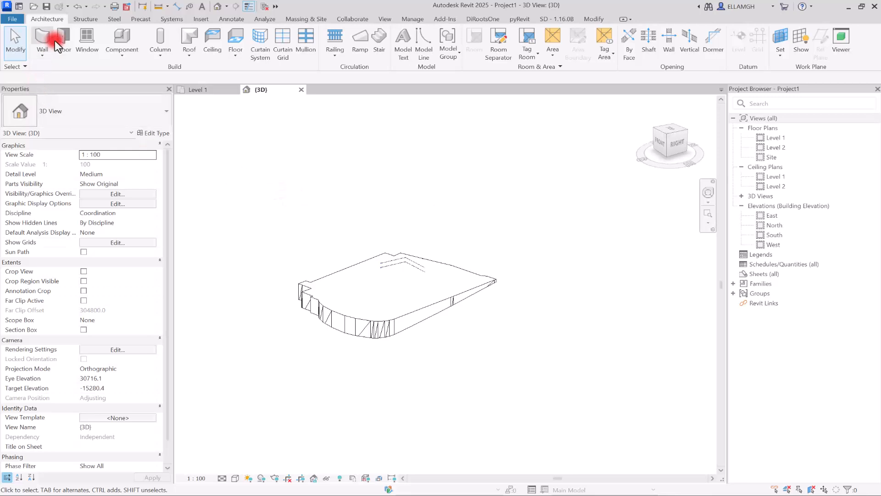
left_click(206, 18)
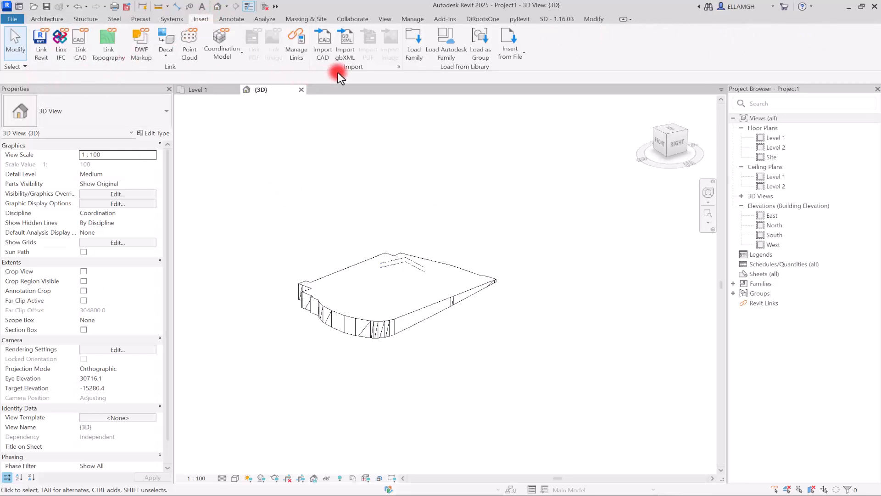
left_click(536, 493)
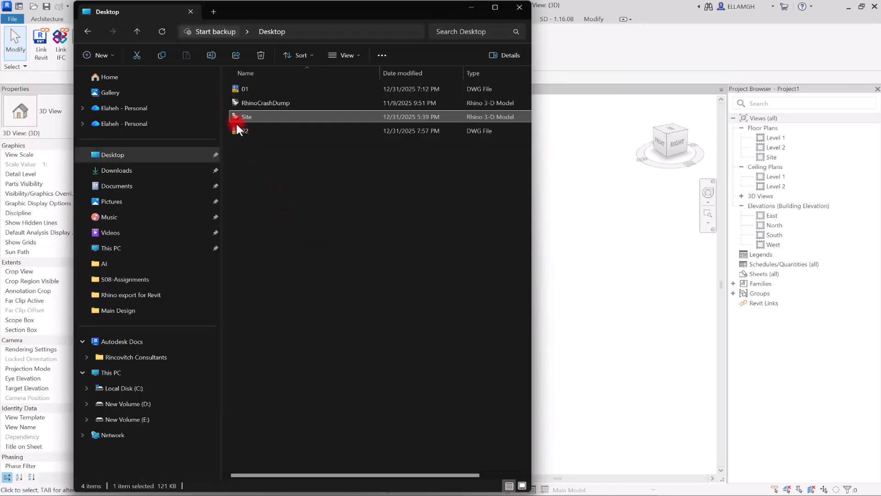
left_click_drag(246, 132, 645, 299)
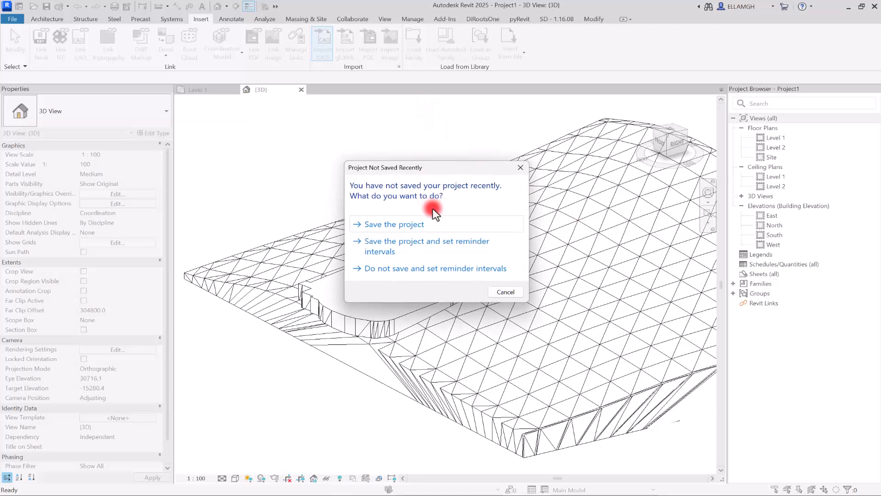
left_click(516, 169)
scroll(381, 276, "down", 3)
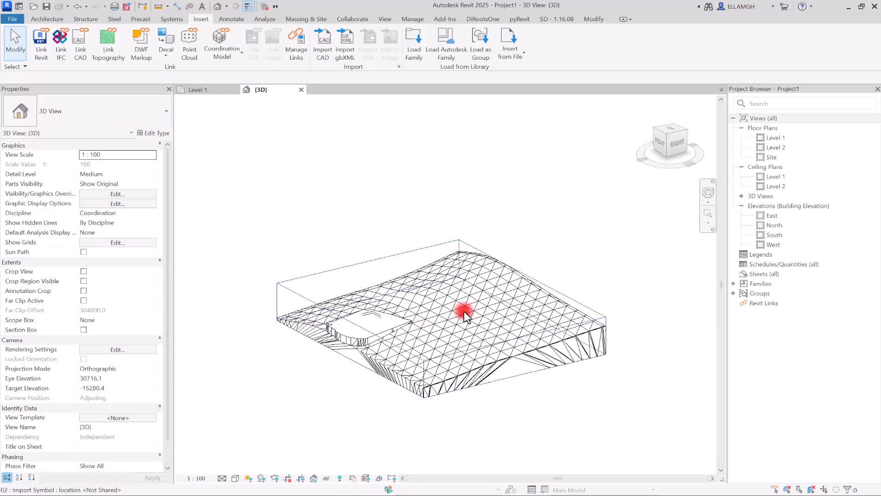
left_click(478, 309)
left_click(590, 236)
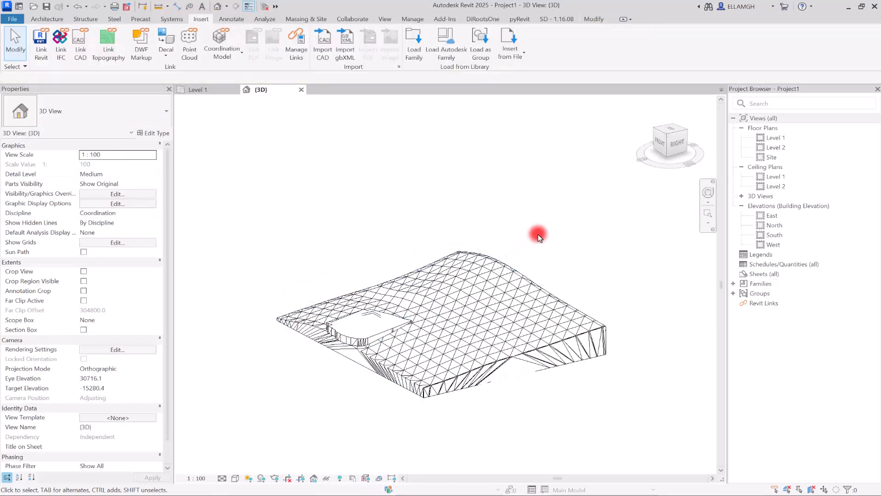
Step: Create a Grassland - 1200mm toposolid from the imported 02 CAD terrain, using only the Underlying Mesh layer
left_click(488, 315)
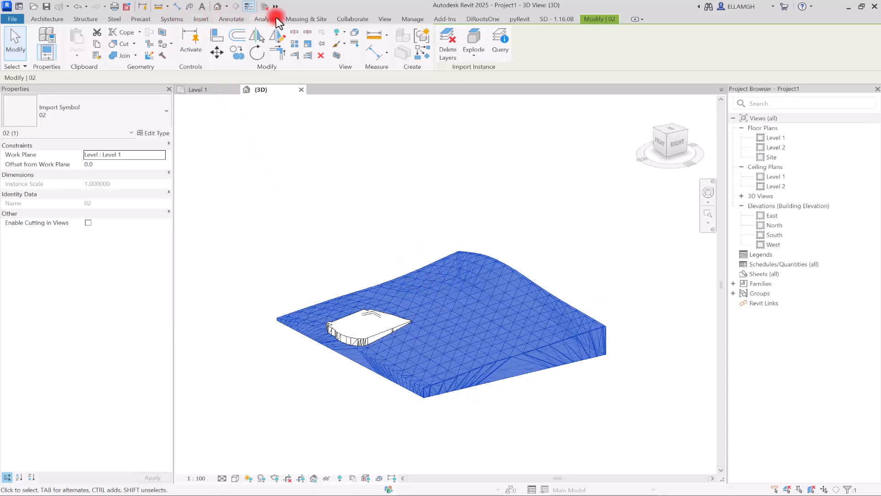
left_click(303, 19)
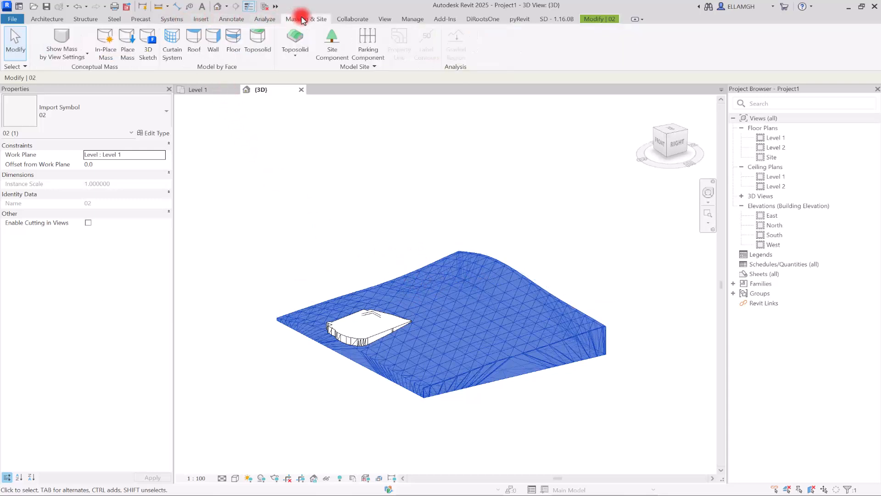
left_click(293, 55)
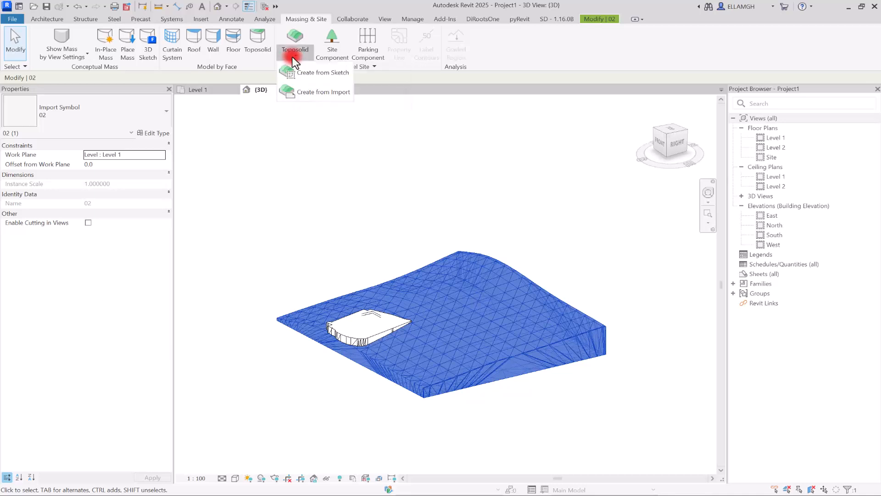
left_click(300, 94)
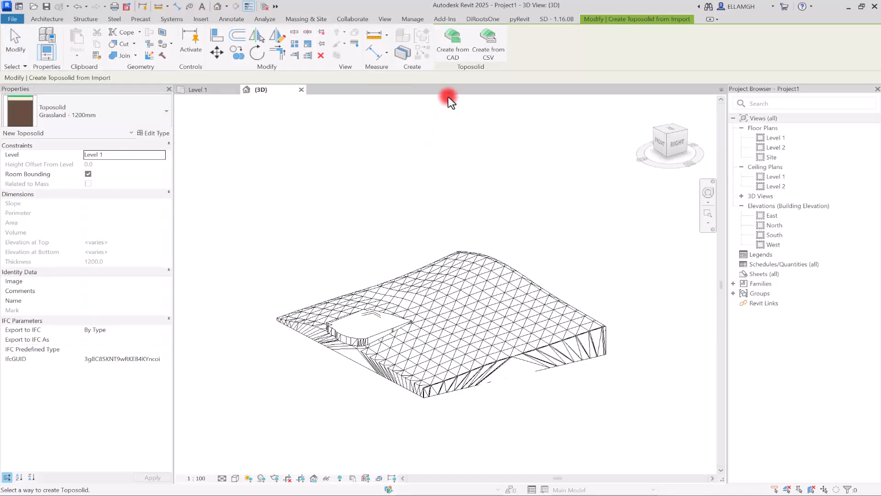
left_click(442, 54)
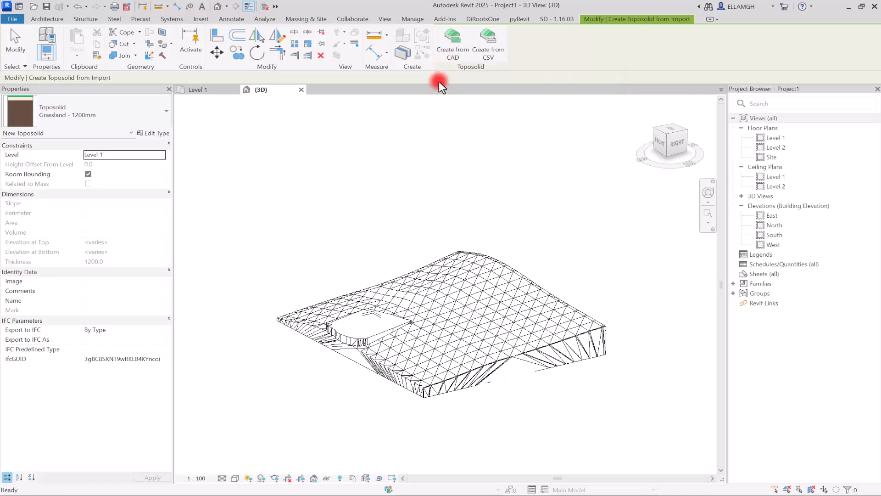
left_click(469, 293)
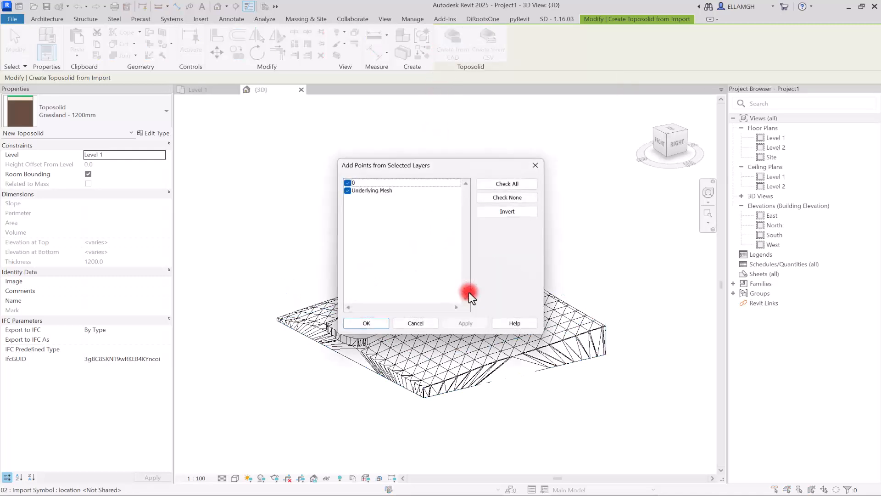
left_click(345, 183)
left_click(374, 324)
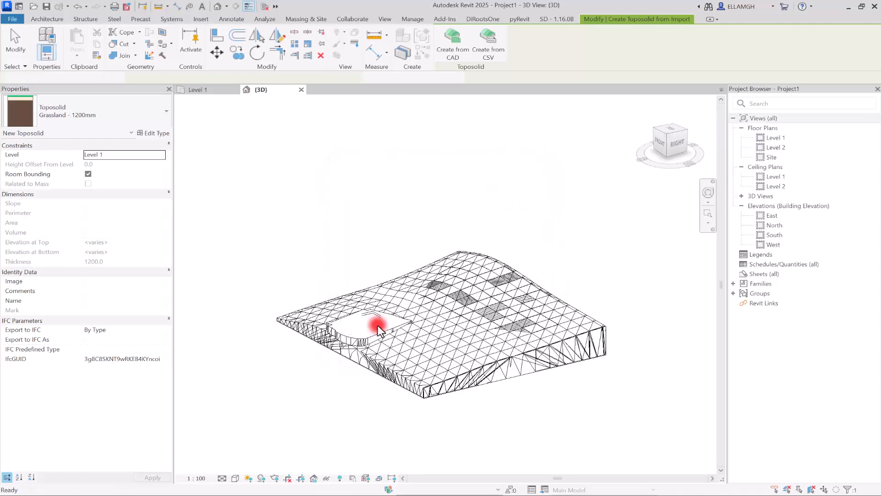
Step: Hide the imported 02 DWG mesh in the 3D view so only the toposolid and site model show
left_click(474, 344)
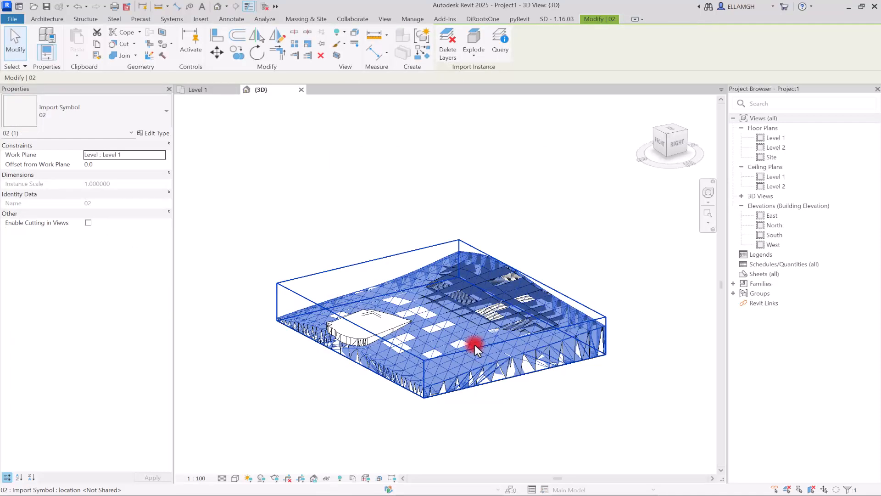
right_click(475, 345)
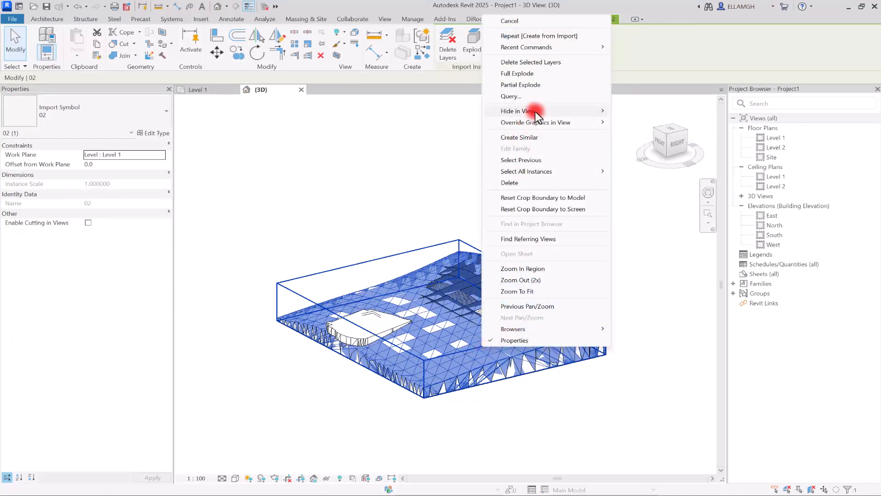
mouse_move(535, 111)
left_click(637, 112)
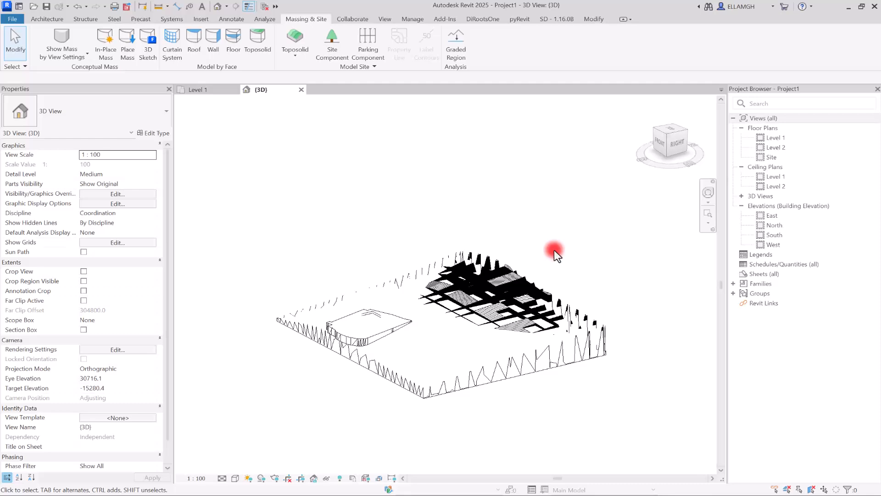
Step: Set the 3D view's visual style to Consistent Colors and inspect the toposolid from the right side and an angle
left_click(403, 284)
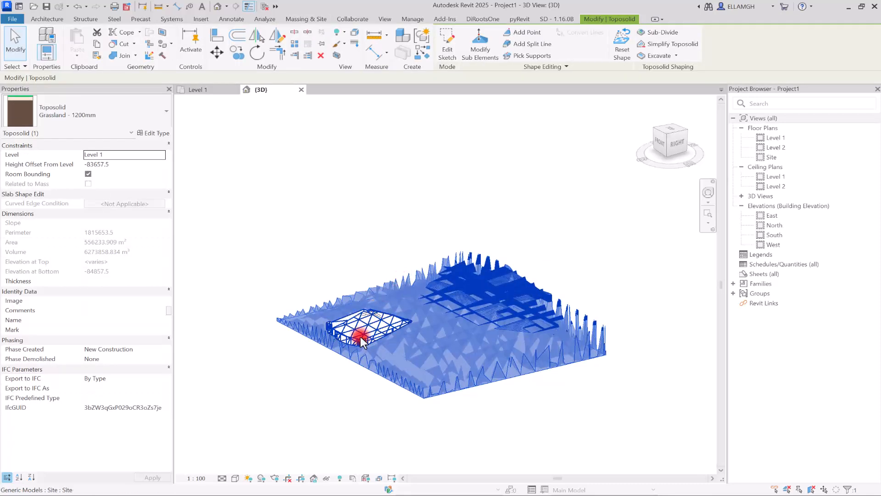
left_click(235, 478)
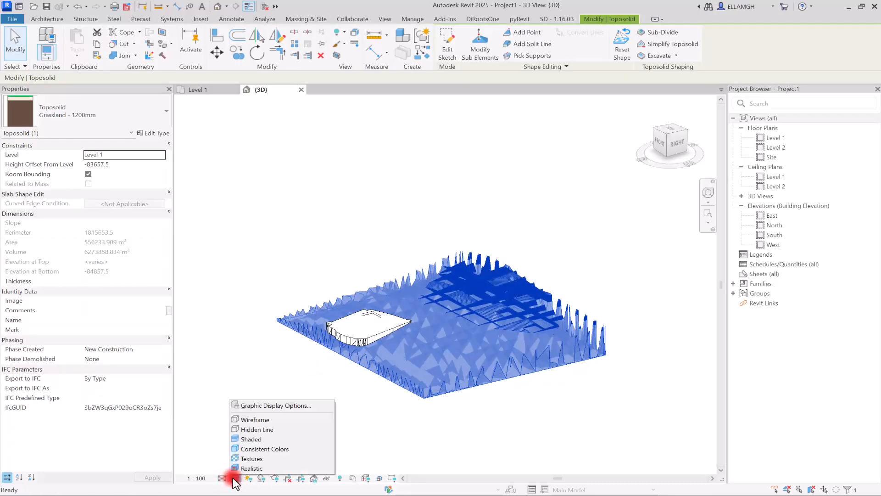
left_click(265, 449)
left_click(547, 249)
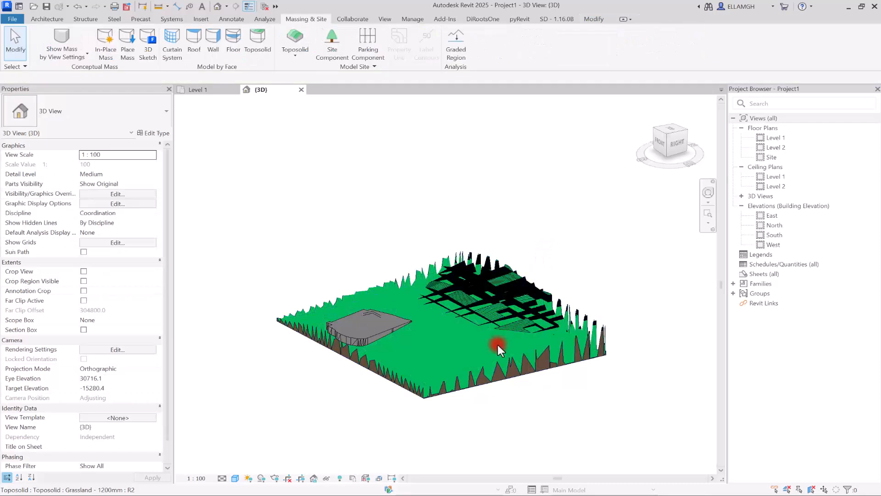
left_click(667, 149)
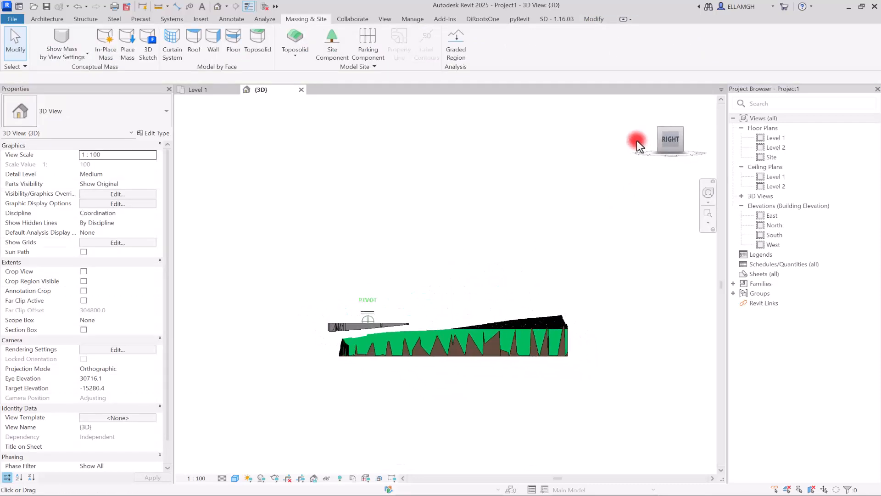
middle_click_drag(632, 142, 666, 180, "shift")
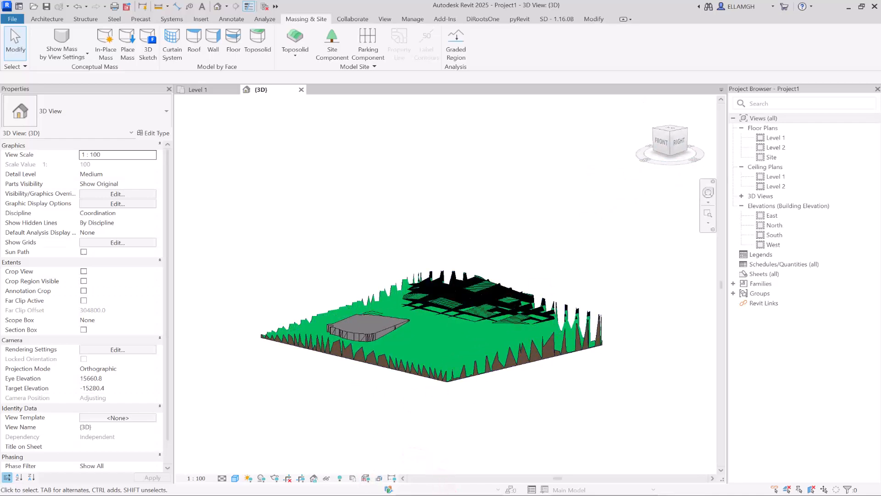
Step: Switch to Rhino and explode the selected underlying terrain mesh
mouse_move(451, 495)
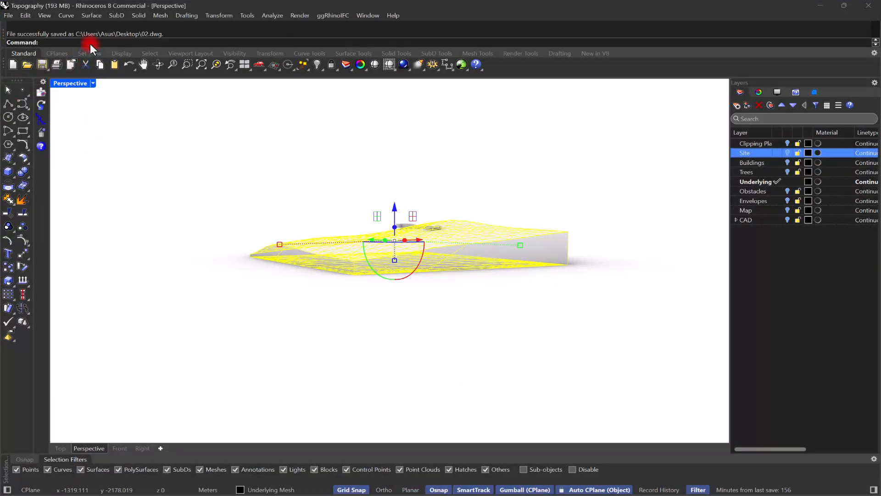
type("Explode")
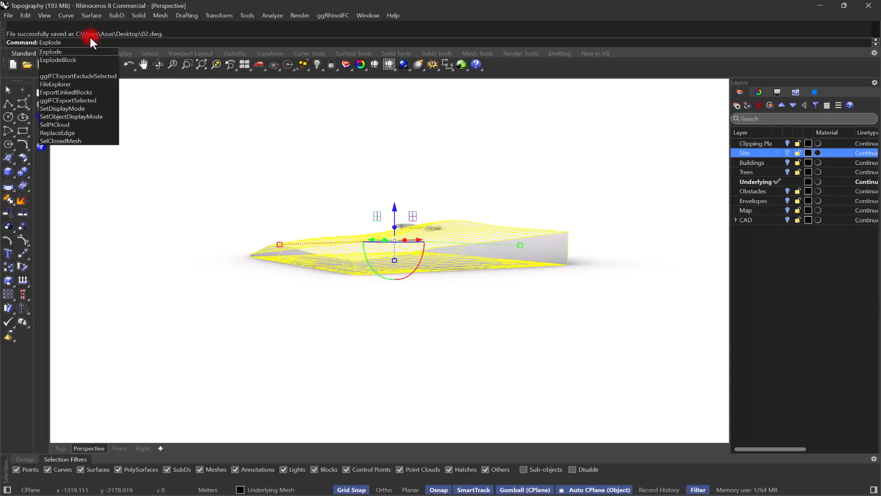
key("Return")
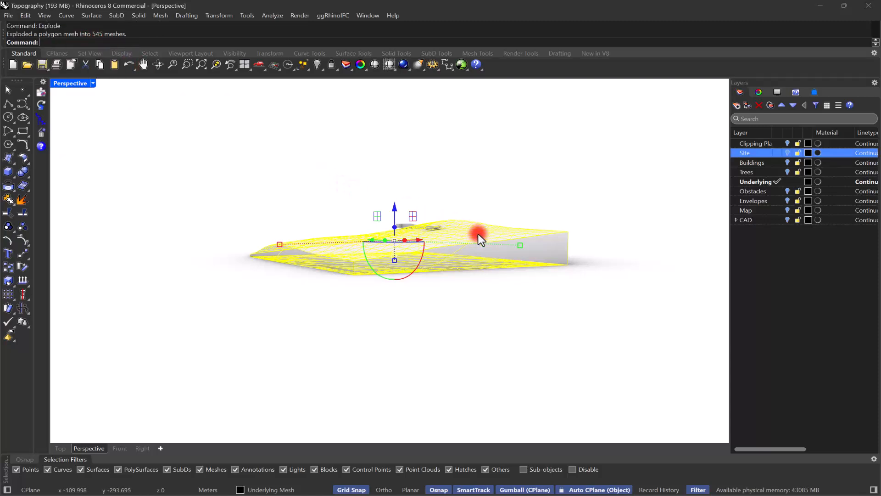
Step: Select the exploded meshes forming the terrain's upper surface with a selection window across the model
left_click(509, 236)
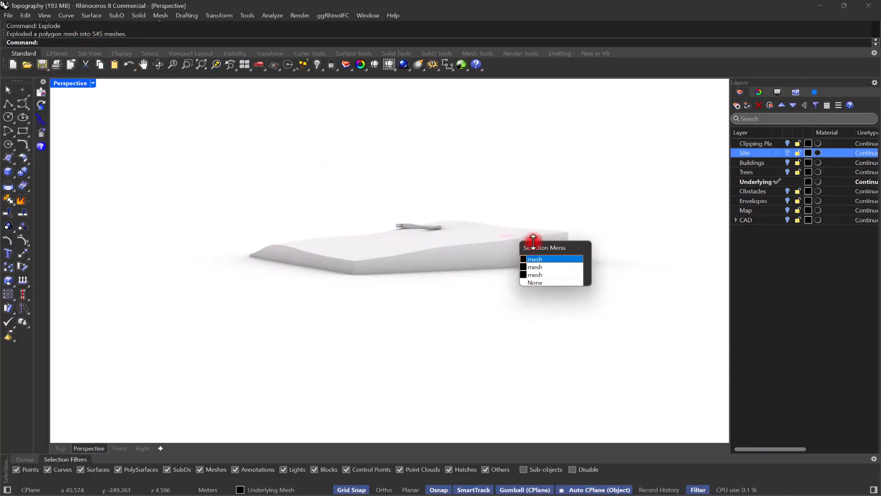
left_click(554, 259)
left_click(544, 232)
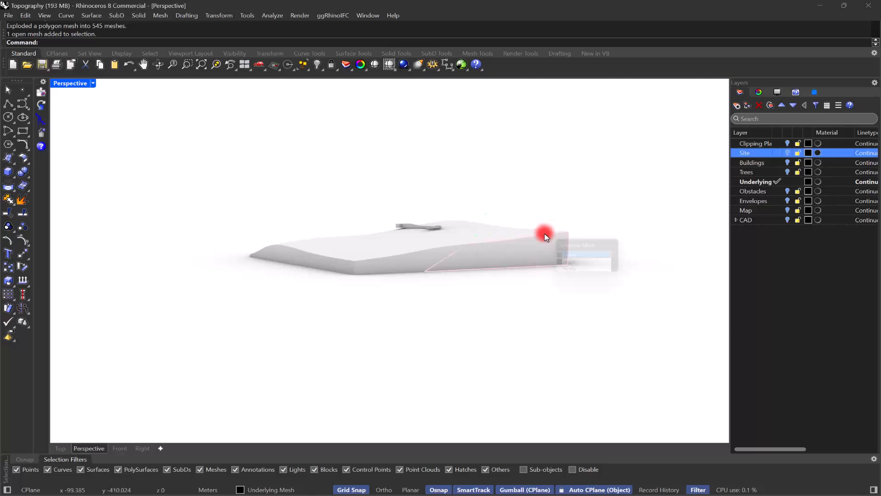
left_click(466, 238)
left_click(472, 228)
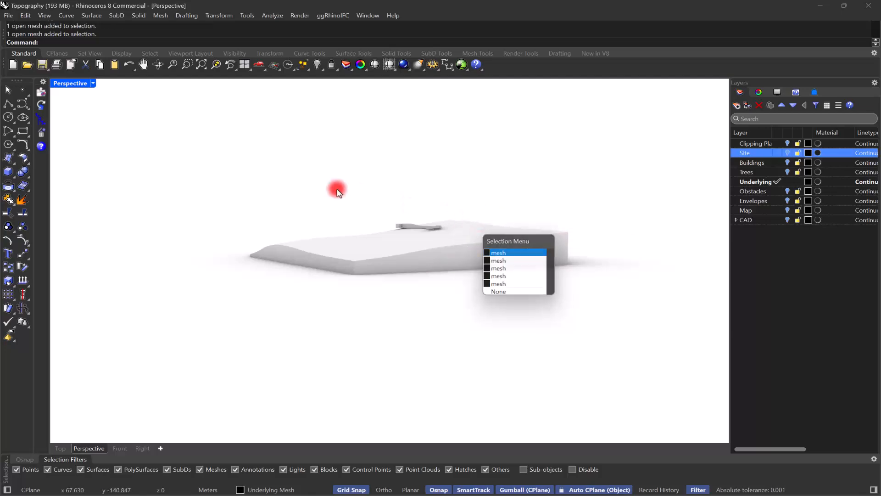
left_click_drag(220, 181, 585, 260)
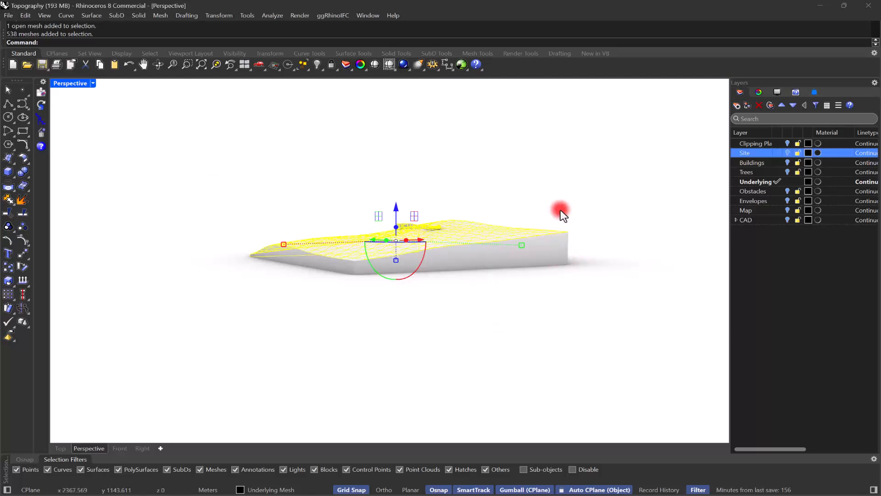
Step: Undo the accidental drag of the selected meshes and deselect the base mesh of the terrain block
right_click_drag(560, 210, 693, 179)
scroll(251, 255, "up", 7)
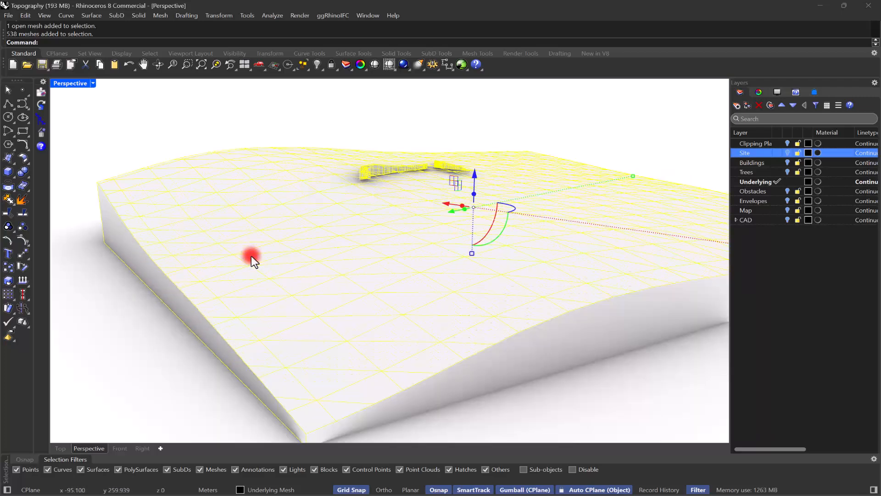
scroll(251, 255, "down", 4)
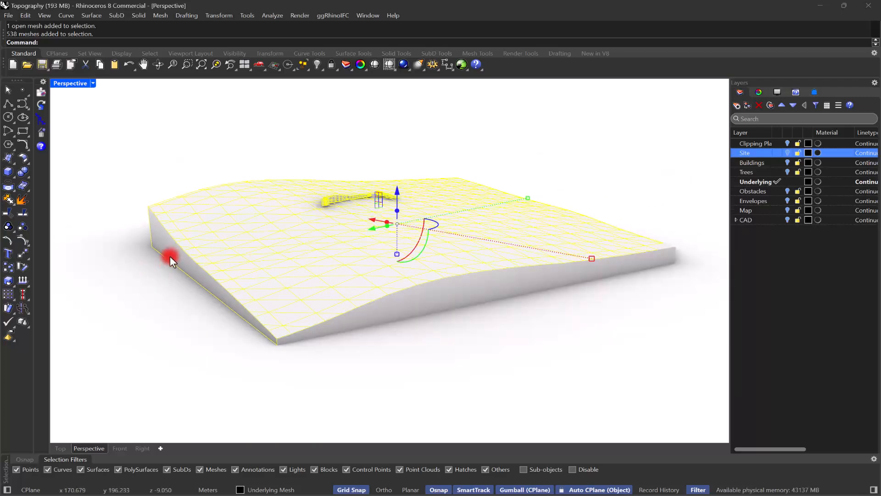
left_click_drag(170, 256, 152, 280)
key("ctrl+z")
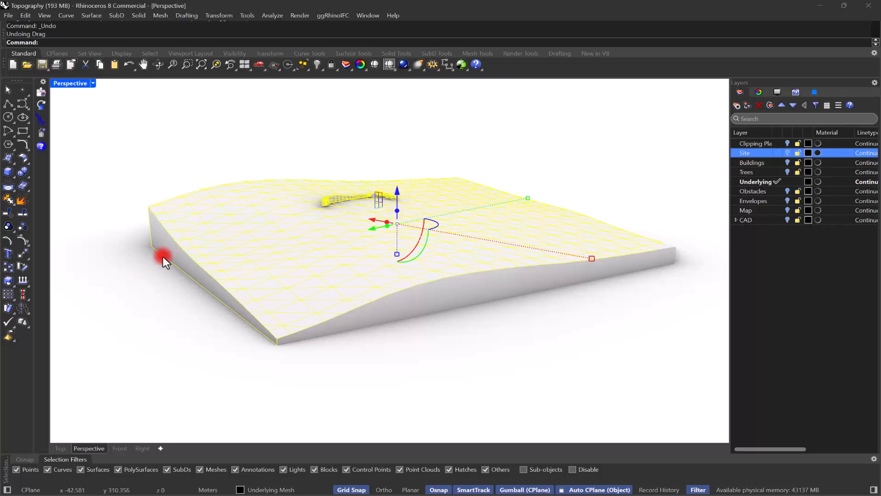
left_click(163, 258, "shift")
left_click_drag(136, 214, 152, 259)
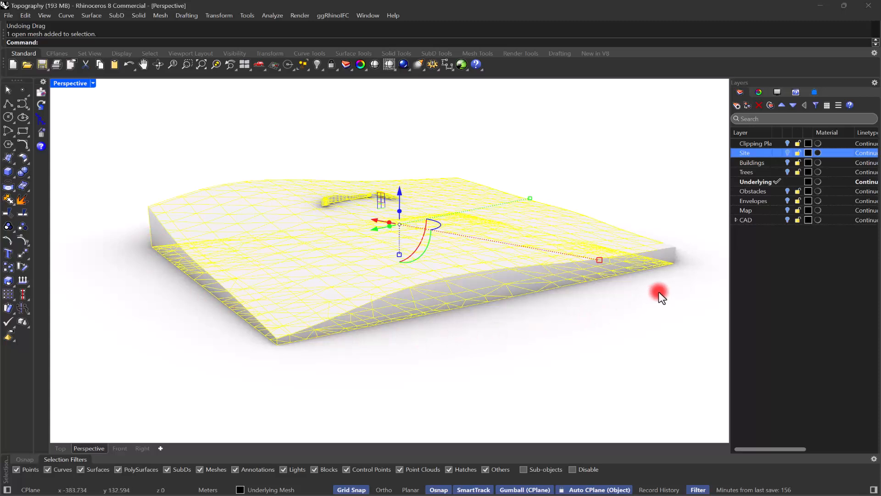
left_click(665, 275, "ctrl")
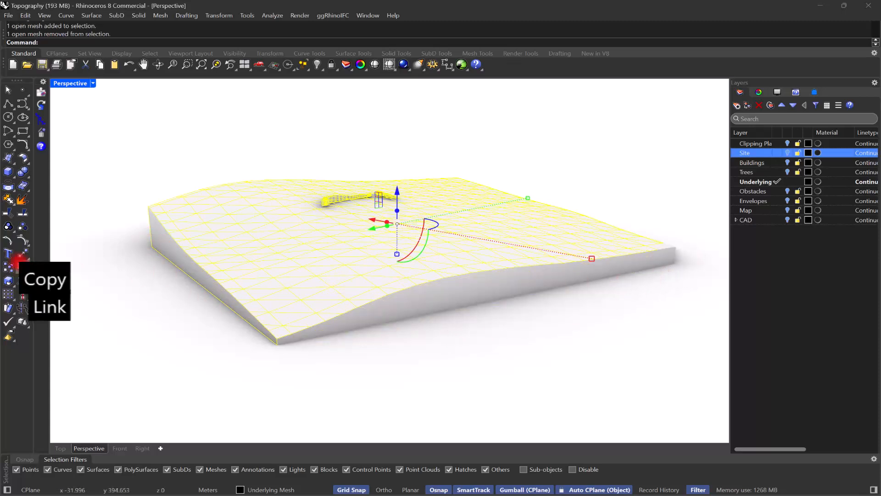
Step: Remove the terrain block's vertical side mesh from the selection, keeping the top surface meshes
right_click_drag(145, 208, 390, 347)
left_click_drag(557, 348, 436, 378, "ctrl")
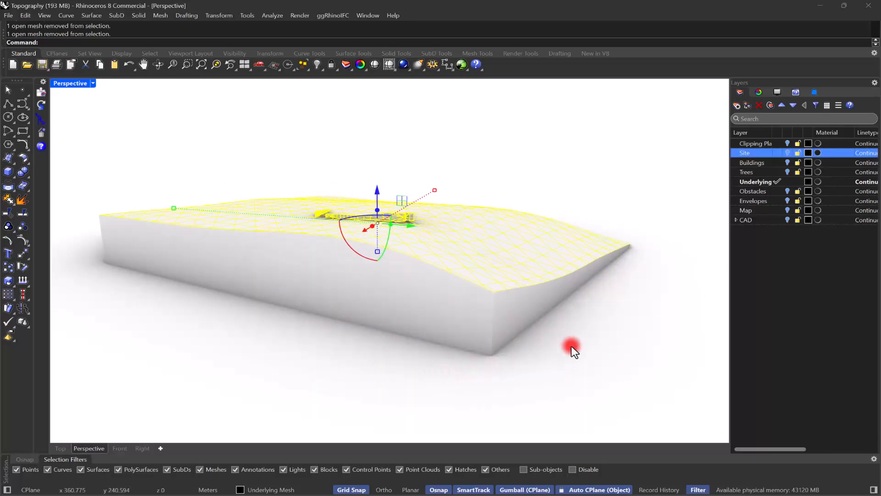
right_click_drag(571, 348, 433, 361)
right_click_drag(435, 357, 447, 353)
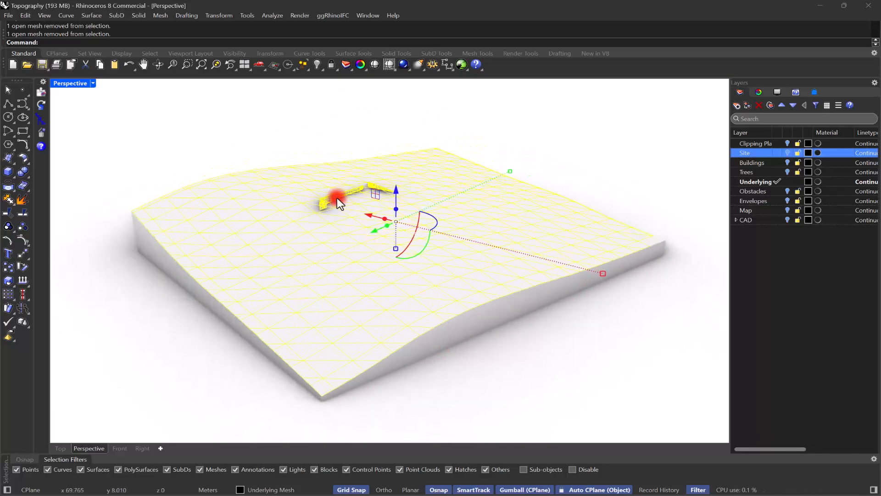
Step: Remove the wall meshes standing on the terrain from the selection
scroll(336, 183, "up", 7)
left_click(322, 218, "shift")
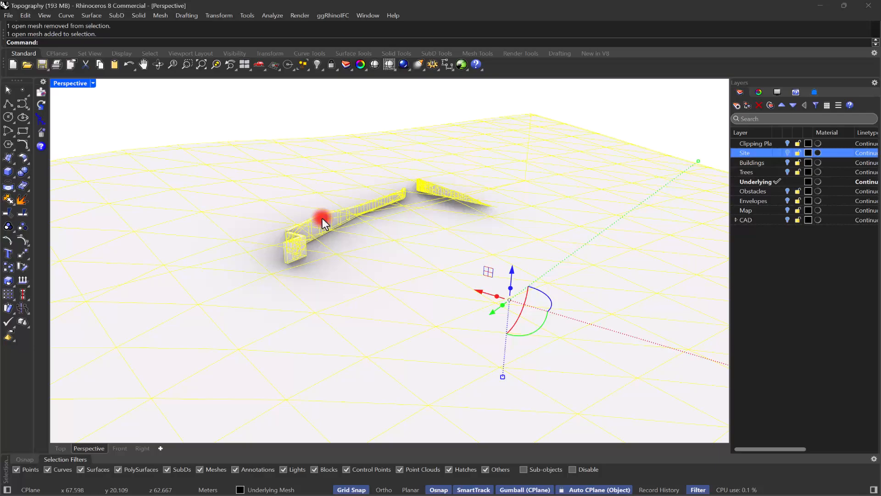
left_click(296, 236, "ctrl")
left_click(297, 241, "ctrl")
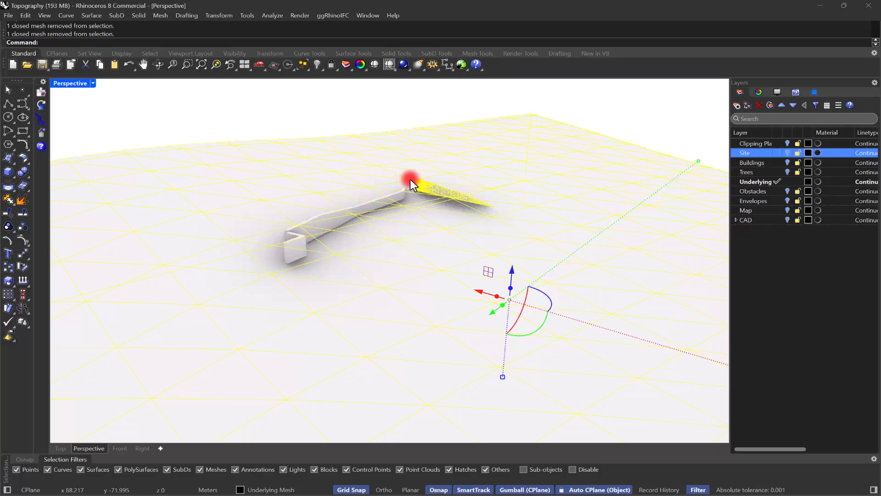
left_click(434, 187, "ctrl")
Step: Deselect the remaining side meshes at the terrain block's corner so only the top surface stays selected
mouse_move(354, 183)
right_mouse_down()
mouse_move(338, 191)
mouse_move(351, 203)
mouse_move(398, 191)
mouse_move(399, 173)
mouse_move(386, 170)
right_mouse_up()
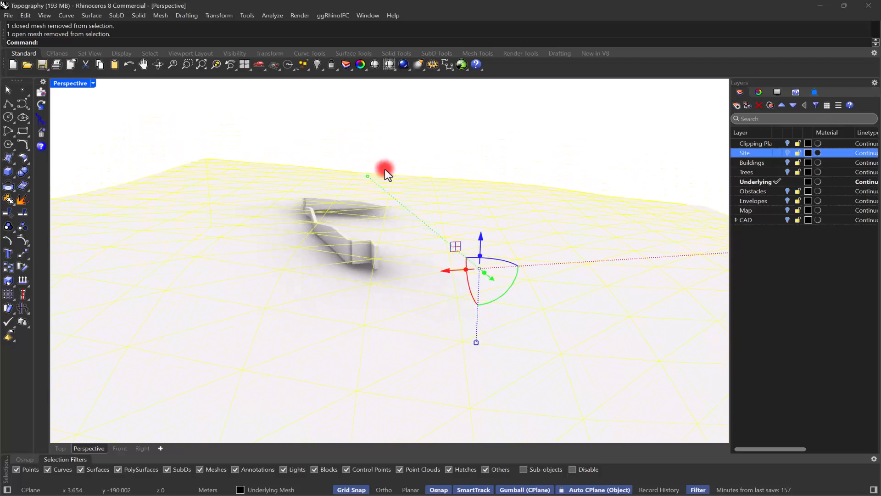
scroll(371, 199, "down", 12)
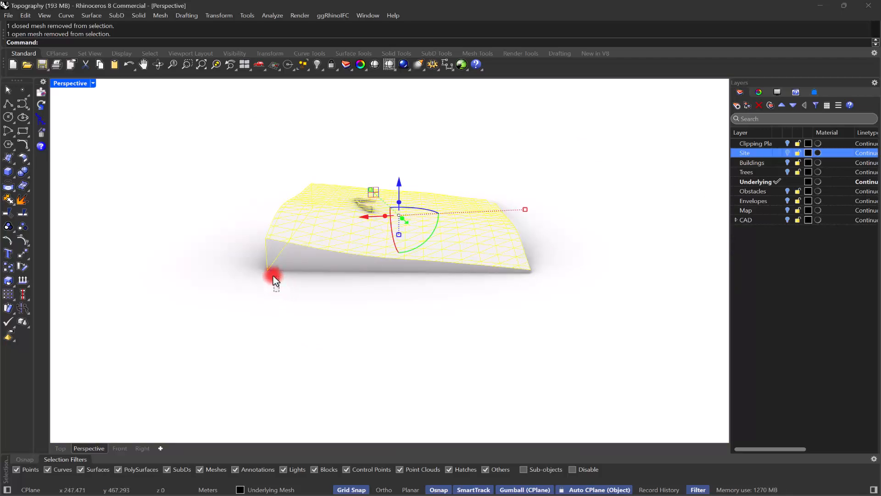
left_click_drag(273, 276, 227, 254)
left_click_drag(279, 298, 251, 273)
right_click_drag(250, 273, 324, 348)
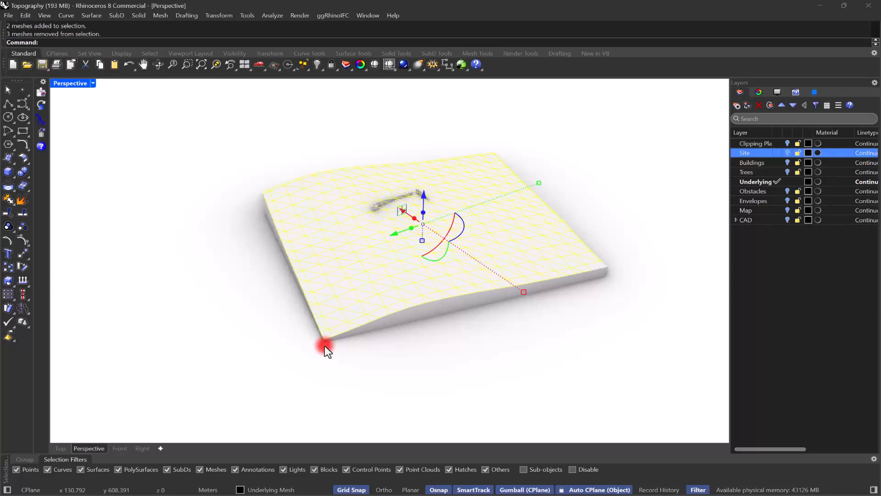
Step: Export the selected top surface meshes to the Desktop as an AutoCAD drawing, overwriting the existing 02.dwg
left_click(5, 16)
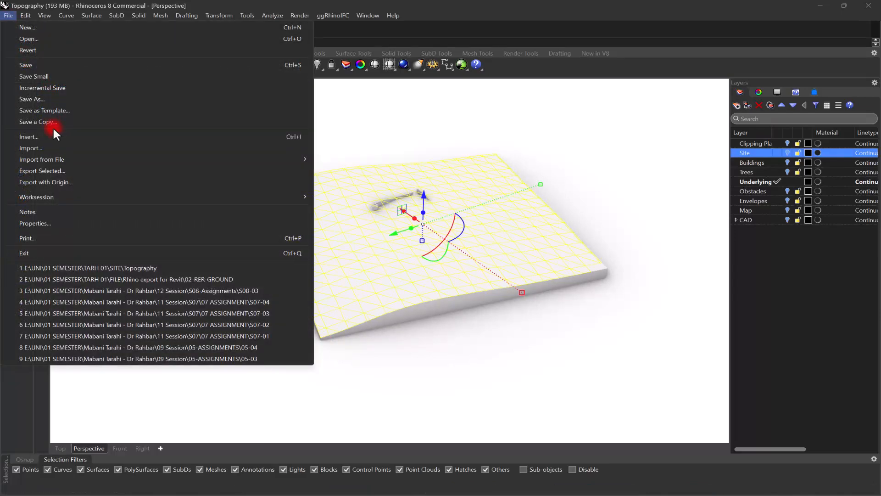
left_click(58, 171)
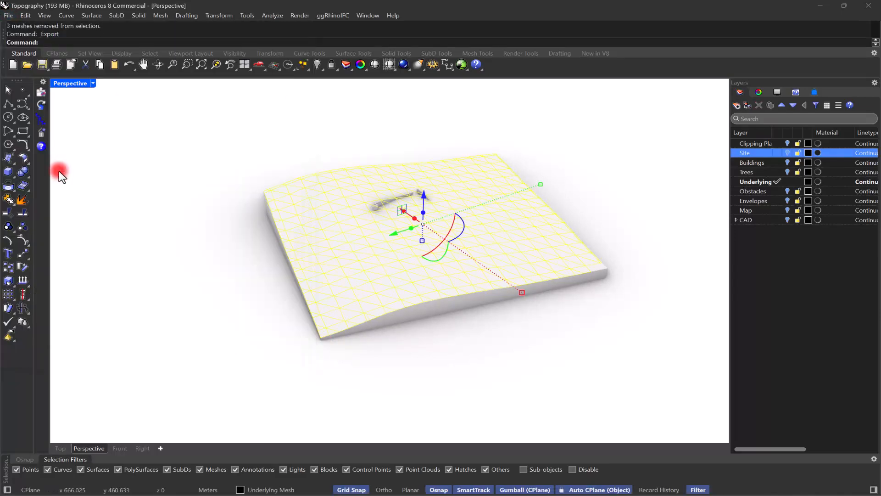
left_click(388, 155)
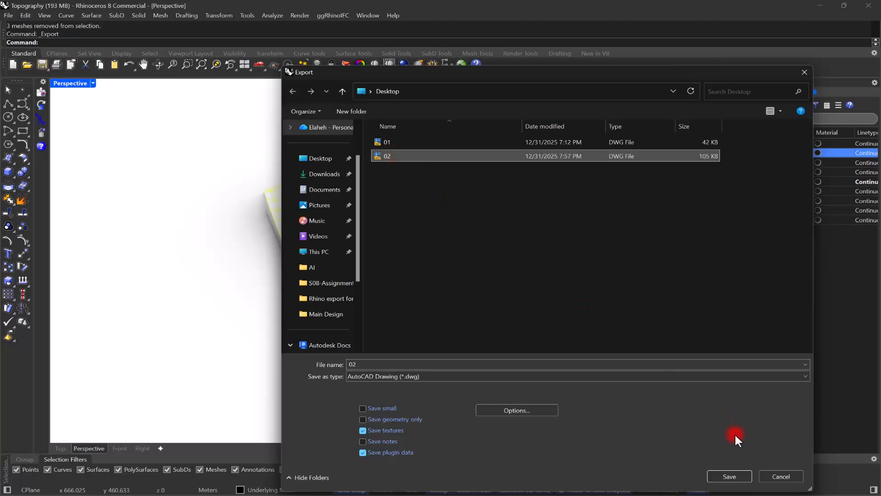
left_click(725, 476)
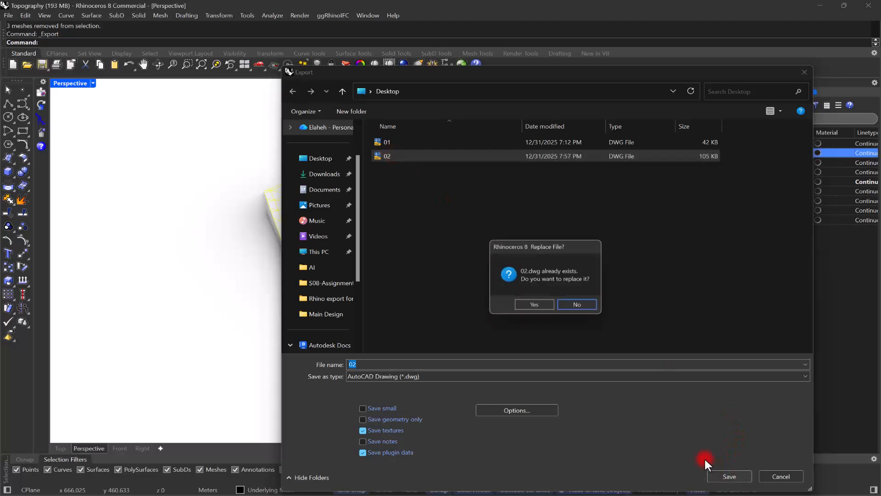
left_click(543, 304)
left_click(419, 282)
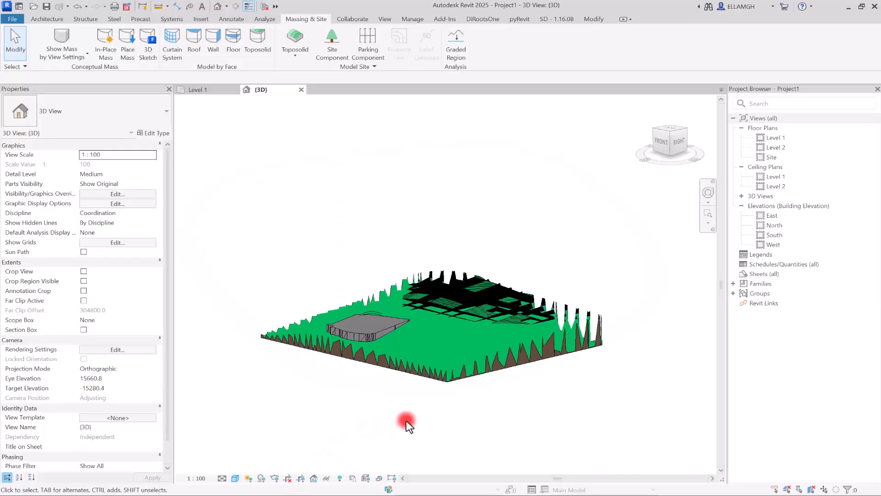
Step: Switch to Revit, delete the spiky toposolid, and place the re-exported 02 DWG from the Desktop in the 3D view
left_click(446, 376)
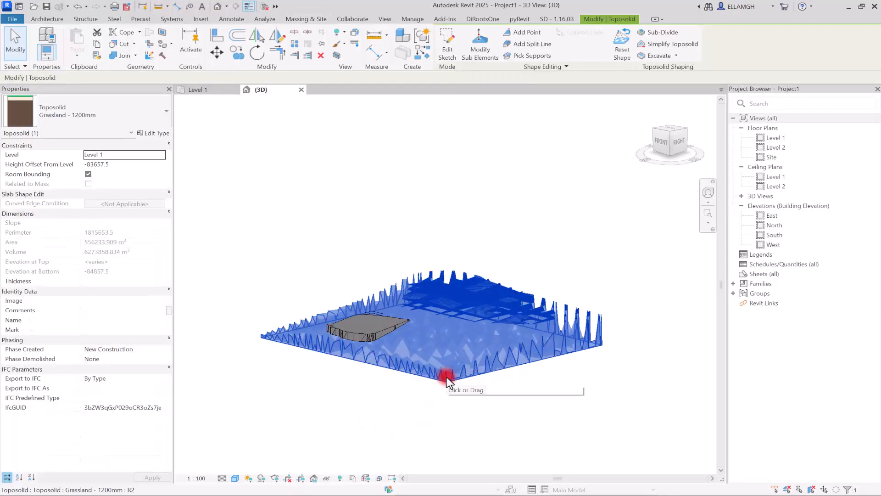
key("Delete")
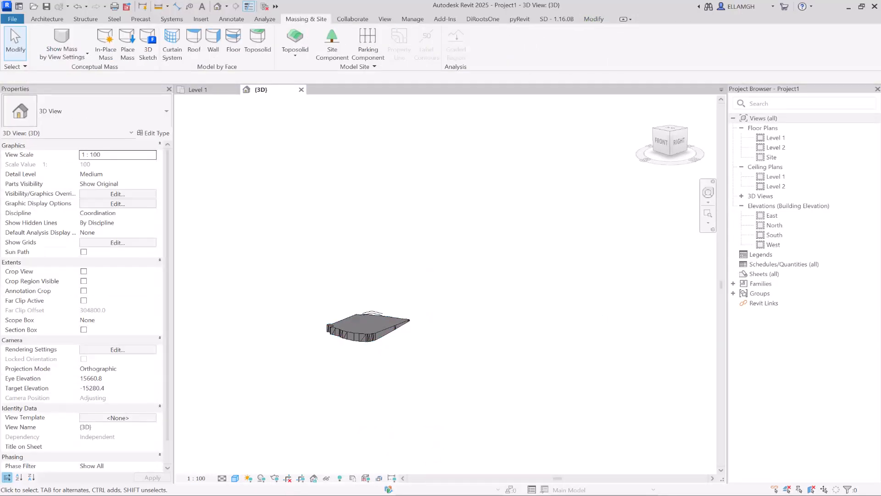
left_click(496, 494)
left_click_drag(240, 141, 593, 274)
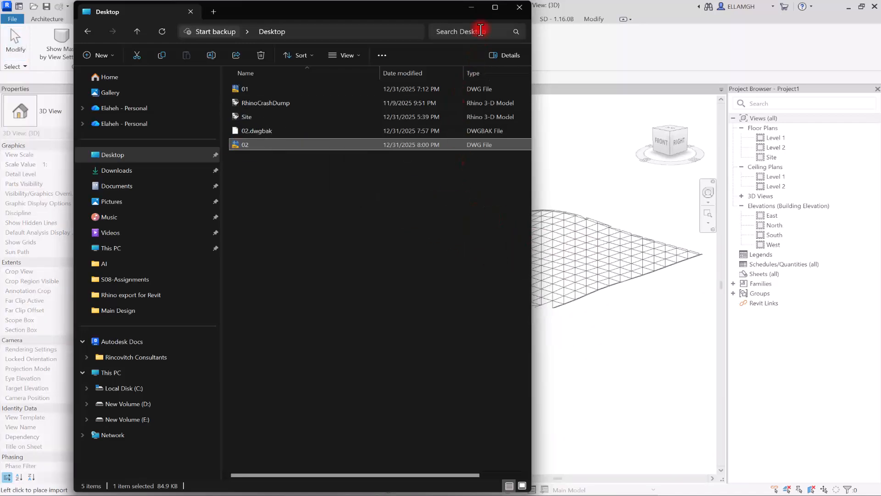
left_click(470, 7)
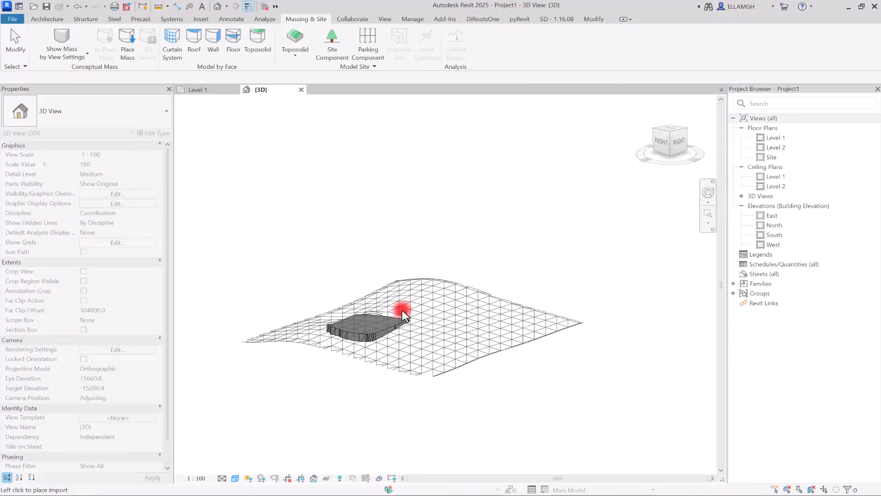
left_click(393, 310)
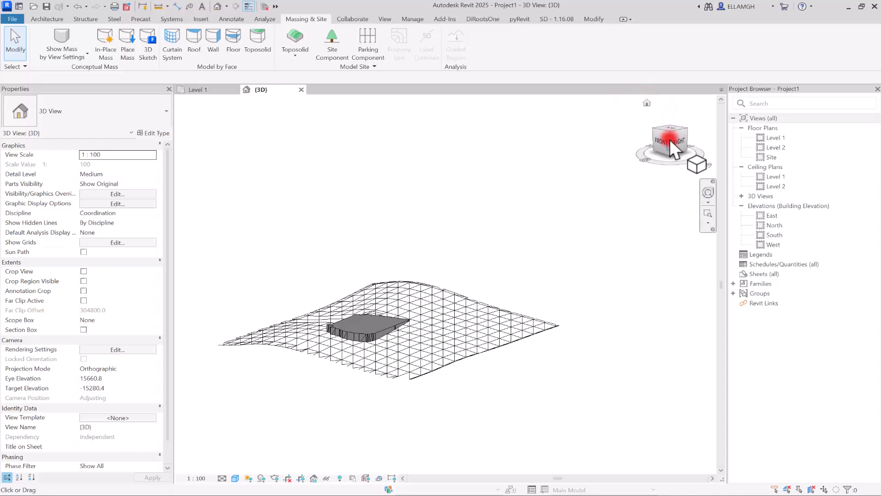
Step: Create a toposolid from the imported 02 CAD mesh, using only points from the Underlying Mesh layer
mouse_move(670, 140)
left_mouse_down()
mouse_move(634, 170)
mouse_move(601, 179)
mouse_move(690, 140)
mouse_move(664, 138)
left_mouse_up()
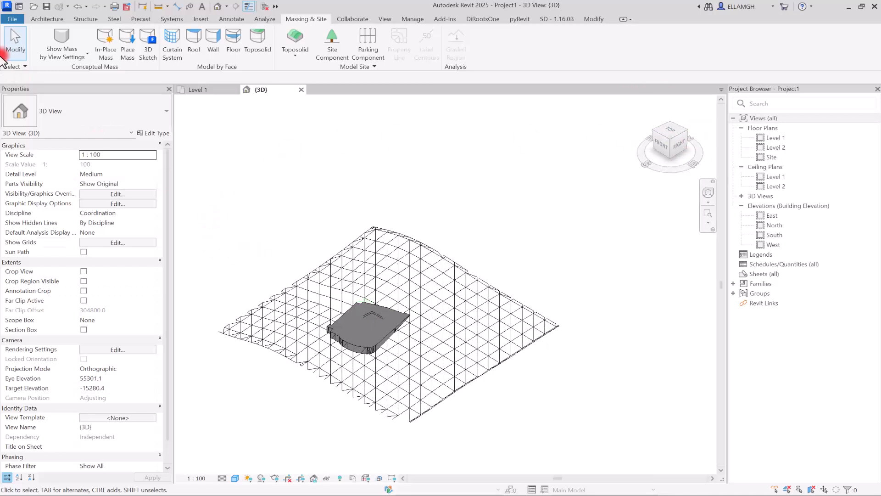
left_click(19, 18)
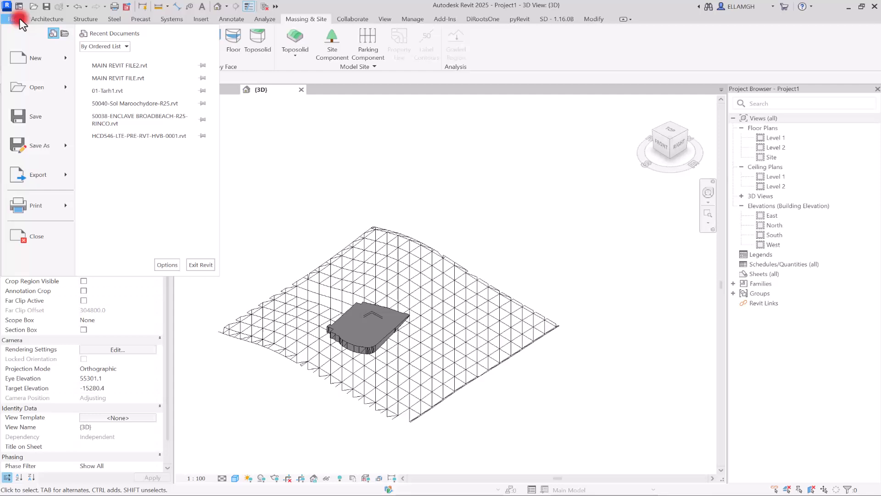
left_click(264, 197)
left_click(293, 56)
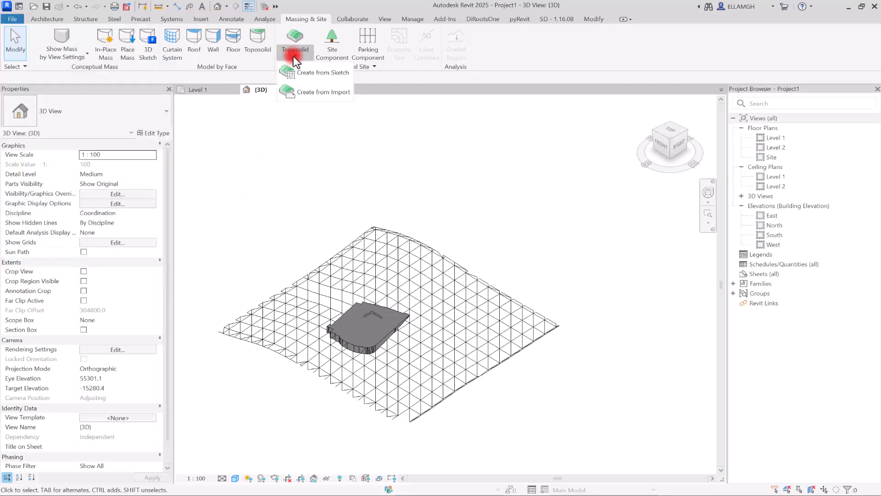
left_click(311, 98)
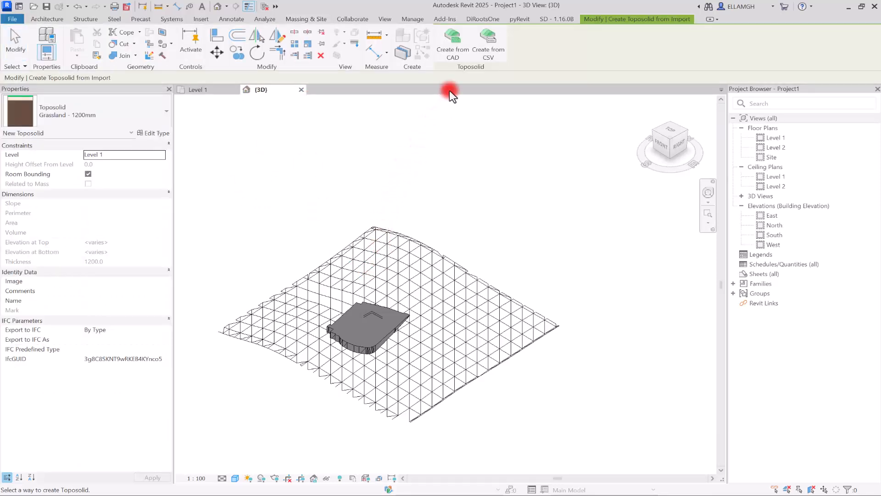
left_click(451, 52)
left_click(402, 265)
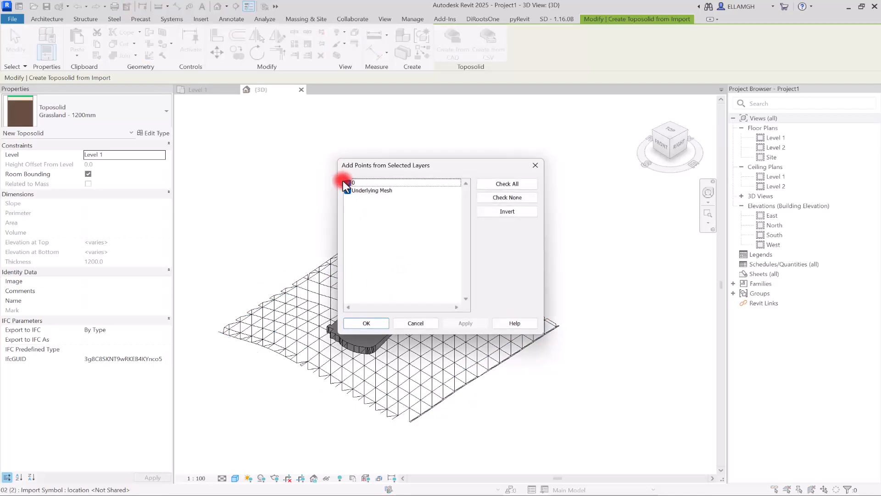
left_click(347, 182)
left_click(364, 322)
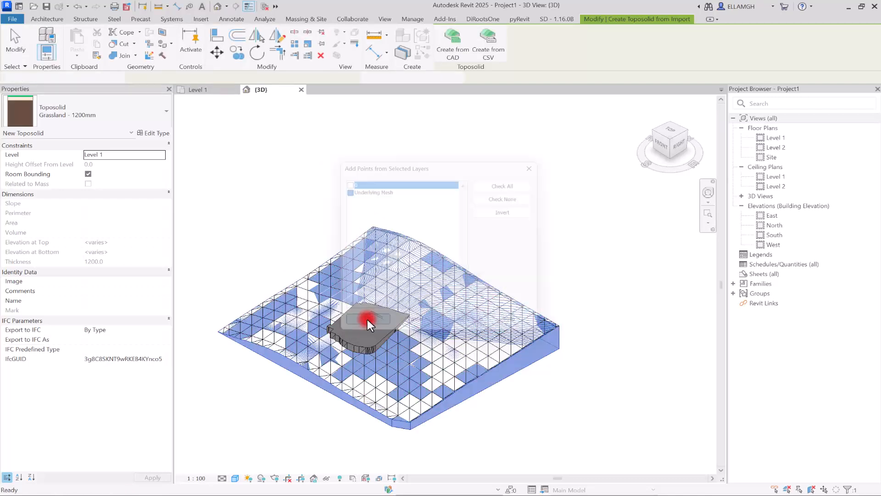
left_click(600, 222)
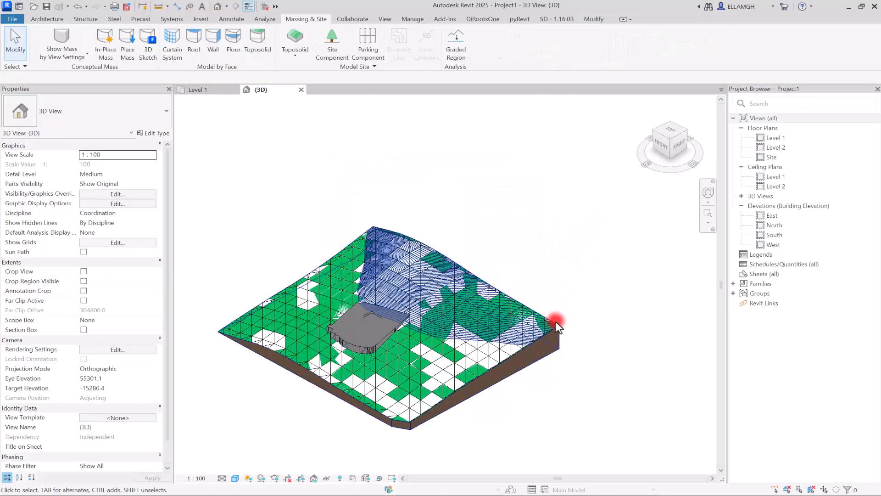
Step: Delete the imported 02 mesh that overlaps the toposolid
left_click(497, 357)
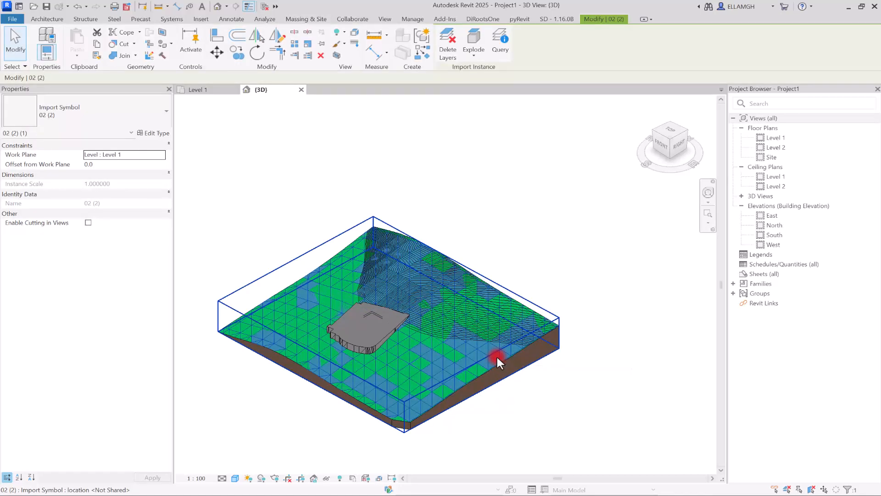
key("Delete")
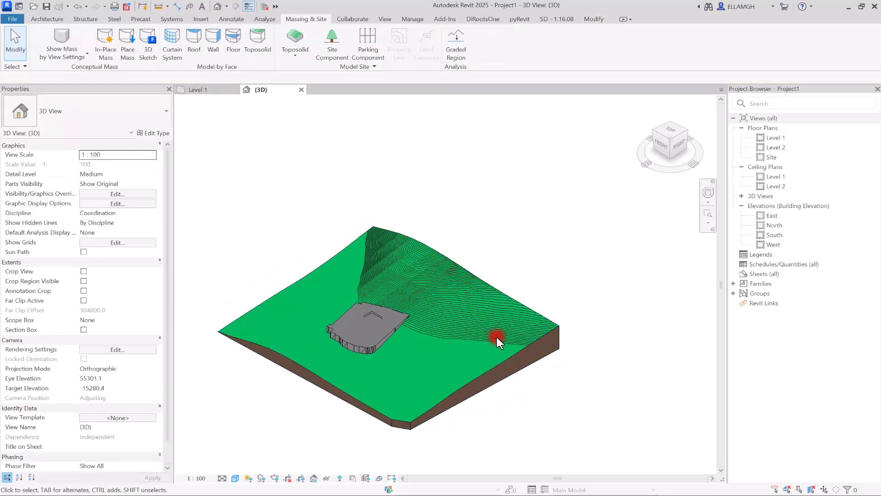
left_click(675, 146)
left_click_drag(597, 135, 674, 147)
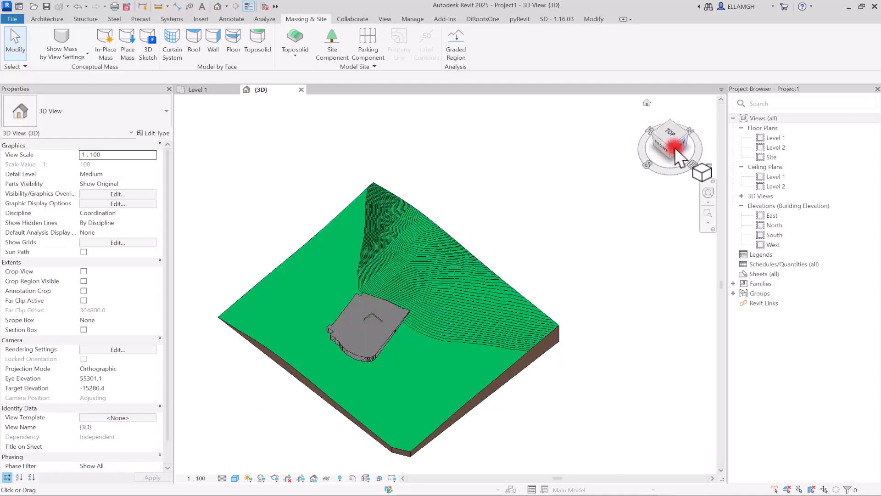
Step: Set the stop value of the Grassland - 1200mm toposolid's primary and secondary contours to 9000000
scroll(460, 359, "up", 6)
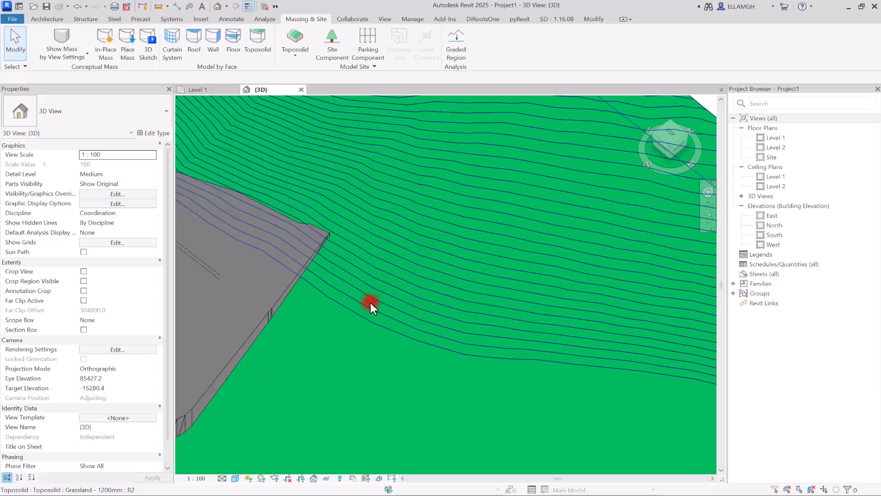
left_click(383, 232)
left_click(156, 133)
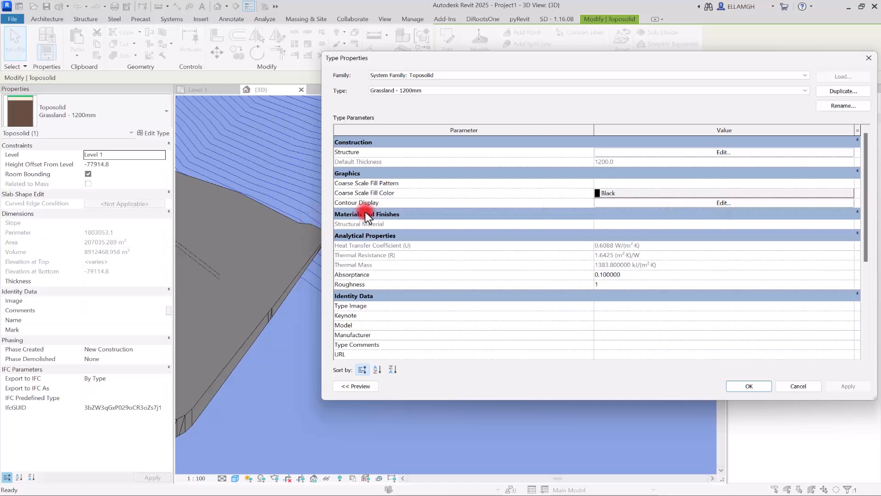
left_click(723, 202)
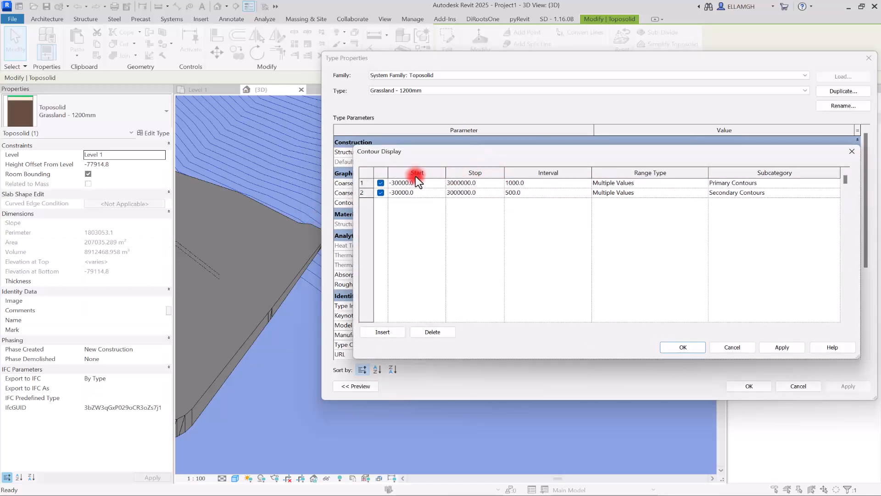
left_click(446, 183)
left_click(449, 195)
left_click_drag(449, 195, 442, 194)
left_click(675, 347)
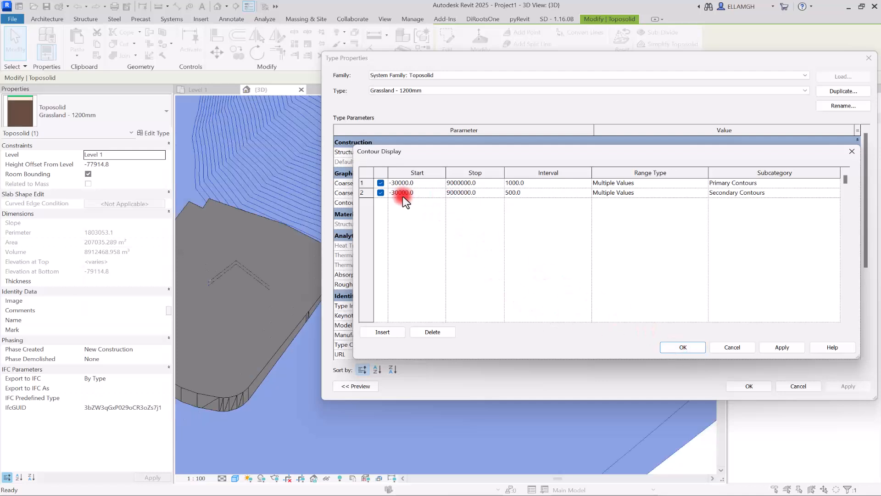
Step: Lower the start value in the toposolid's contour display and apply the type changes
left_click(402, 195)
left_click(683, 347)
left_click(748, 385)
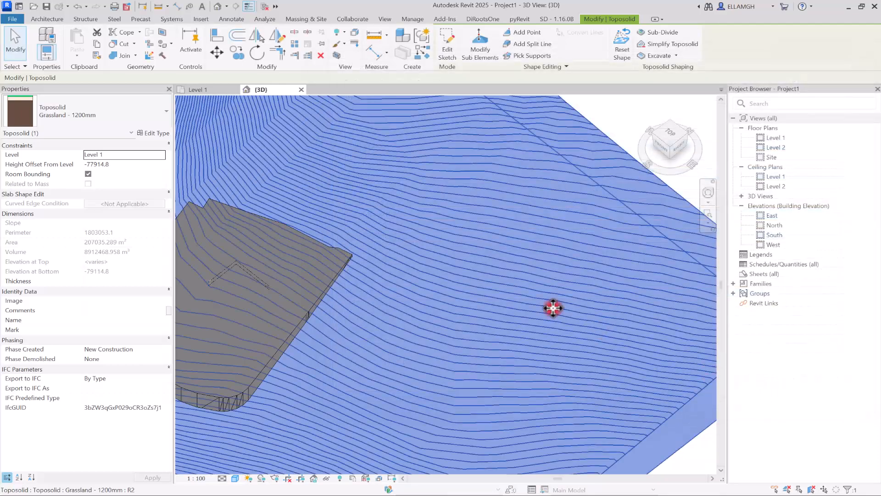
Step: Examine the contour lines across the whole toposolid and around the building mass from several angles
scroll(514, 280, "down", 3)
left_click(490, 134)
mouse_move(670, 139)
left_mouse_down()
mouse_move(655, 112)
mouse_move(634, 128)
mouse_move(649, 141)
left_mouse_up()
scroll(420, 354, "up", 4)
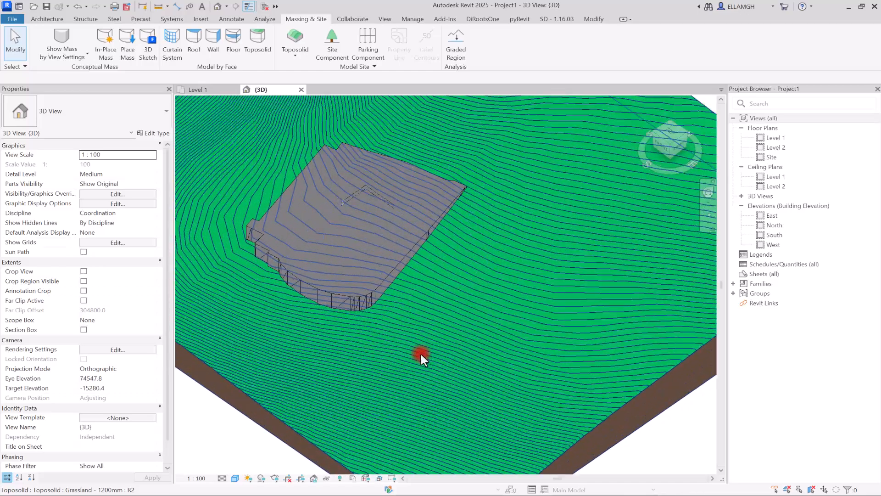
scroll(420, 353, "up", 1)
scroll(318, 269, "down", 5)
left_click_drag(669, 139, 670, 138)
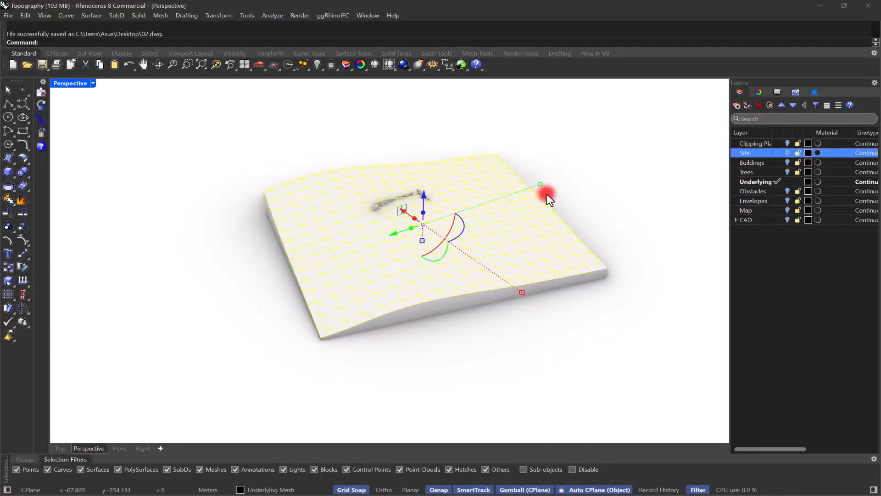
Step: Switch to Rhino, turn on the Map and CAD layers, and select all curves of the CAD site plan
left_click(787, 210)
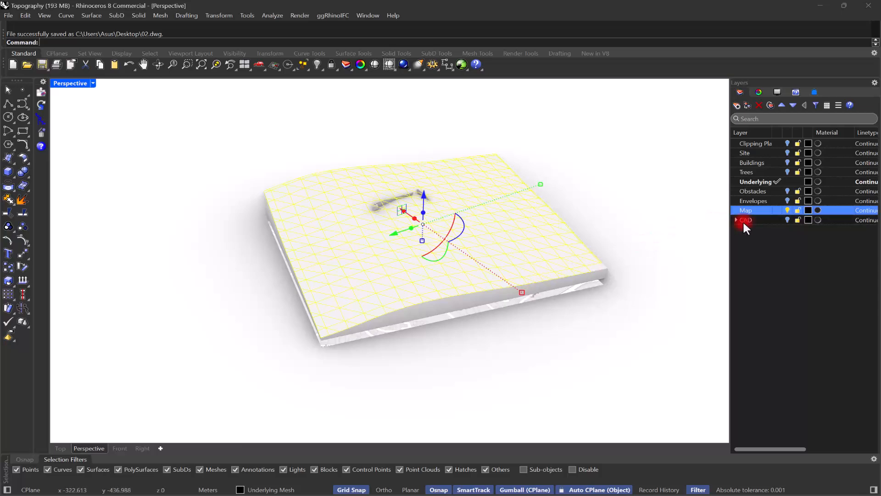
left_click(786, 219)
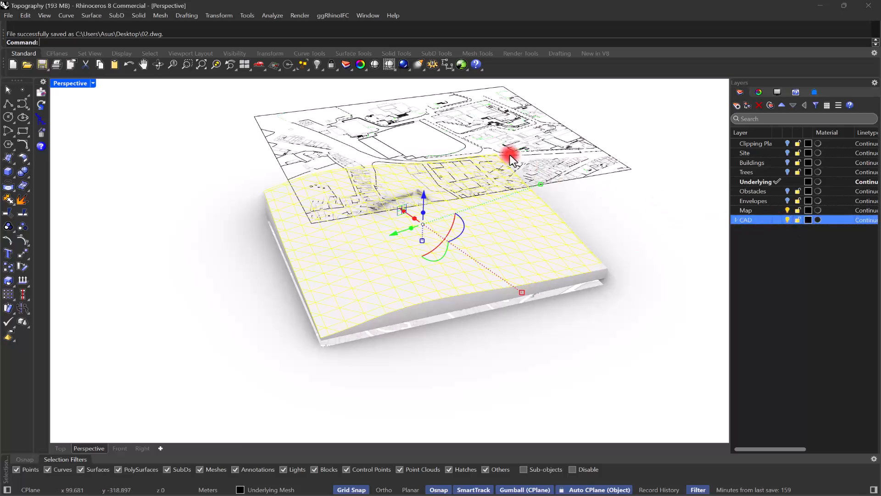
left_click(550, 151)
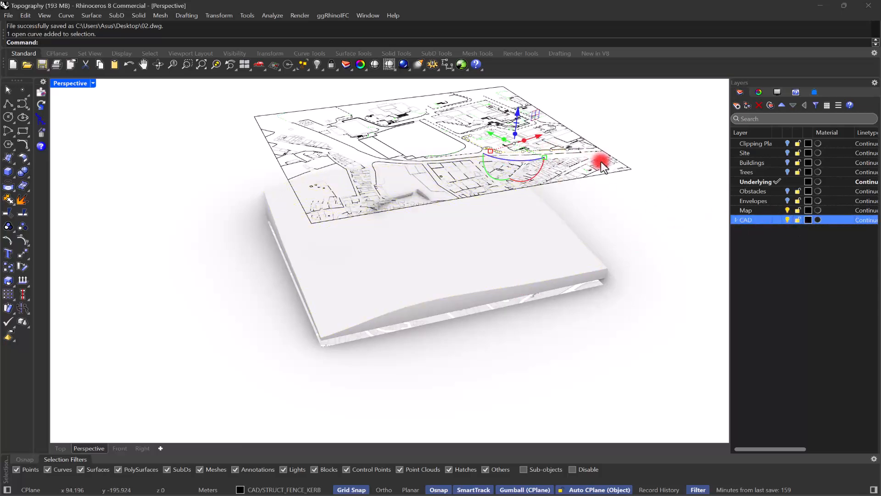
mouse_move(618, 128)
right_mouse_down()
mouse_move(616, 201)
mouse_move(584, 154)
mouse_move(529, 131)
mouse_move(634, 129)
right_mouse_up()
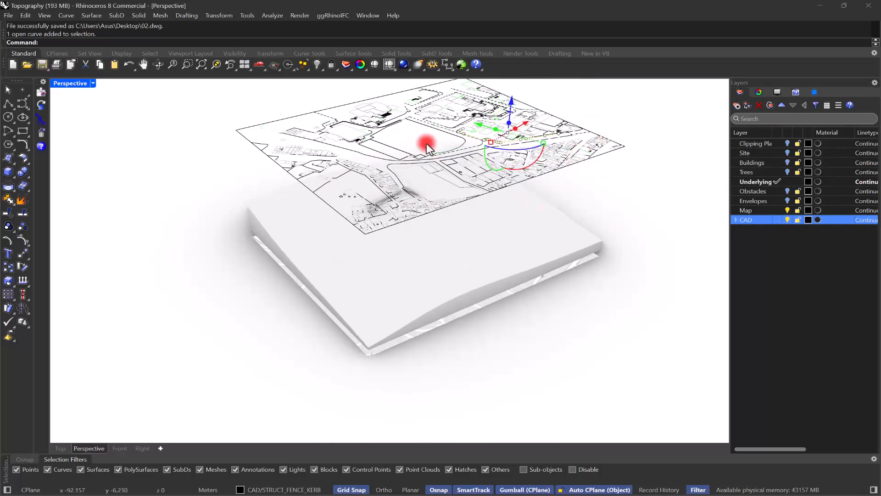
left_click(308, 134)
mouse_move(478, 167)
right_mouse_down()
mouse_move(679, 212)
mouse_move(680, 196)
mouse_move(625, 181)
right_mouse_up()
mouse_move(283, 113)
left_mouse_down()
mouse_move(568, 183)
mouse_move(610, 176)
left_mouse_up()
right_click_drag(610, 177, 614, 177)
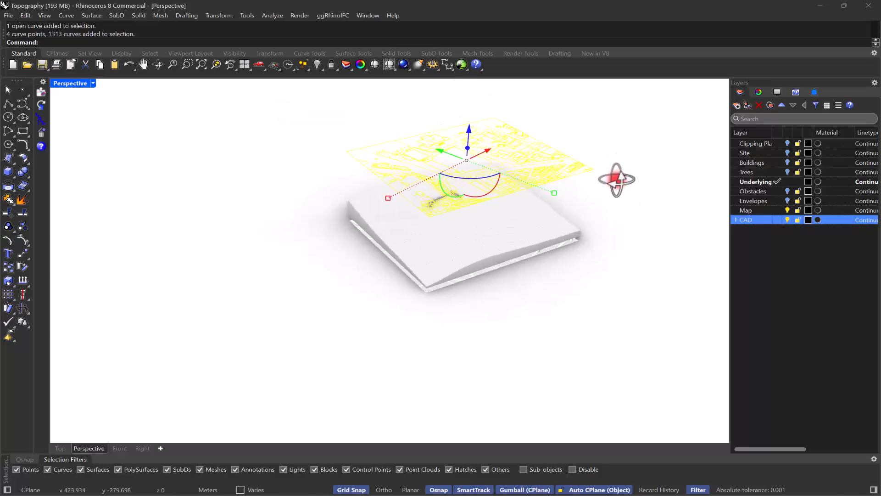
Step: Export the selected CAD site plan curves to the Desktop as an AutoCAD drawing named 03
left_click(8, 15)
left_click(80, 171)
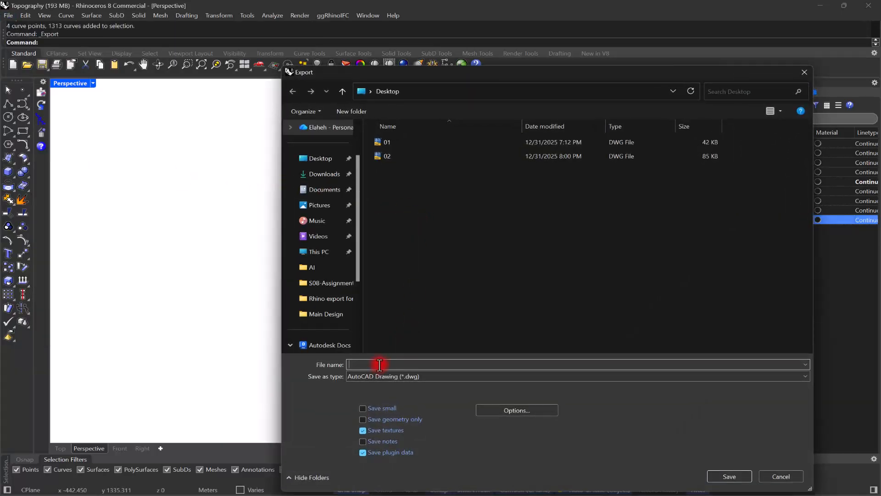
type("03")
left_click(730, 476)
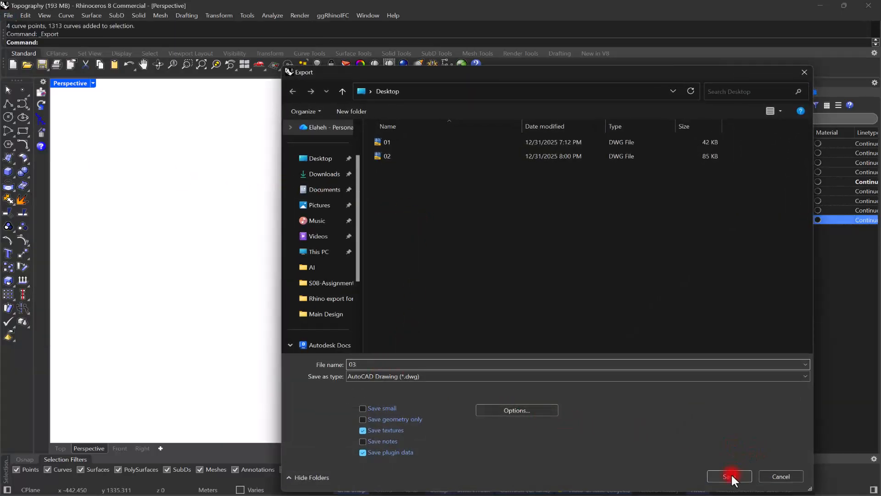
left_click(414, 280)
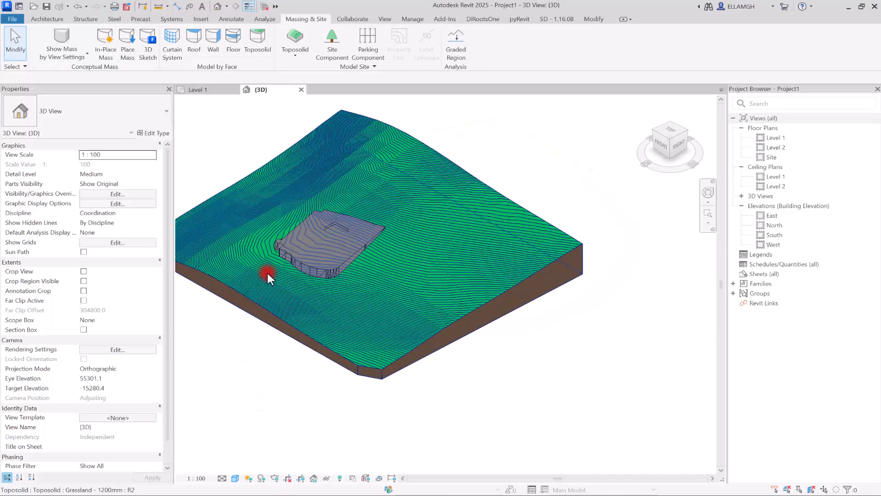
Step: Import the 03 drawing from the Desktop into the Revit 3D view beside the toposolid and orient the view to a north-up plan
key("alt+Tab")
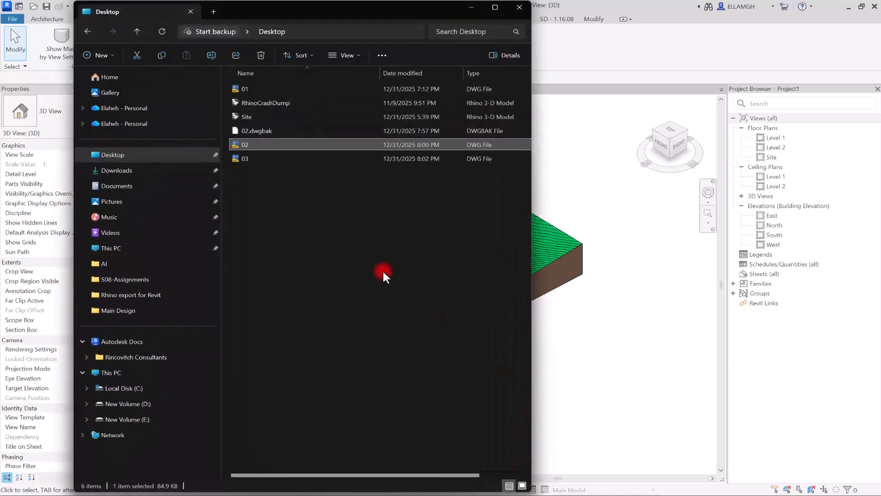
left_click_drag(235, 154, 635, 304)
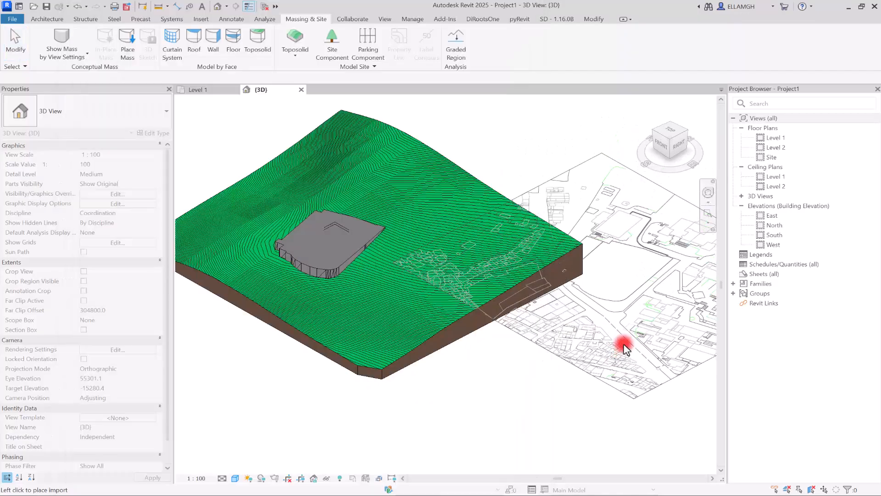
left_click(672, 131)
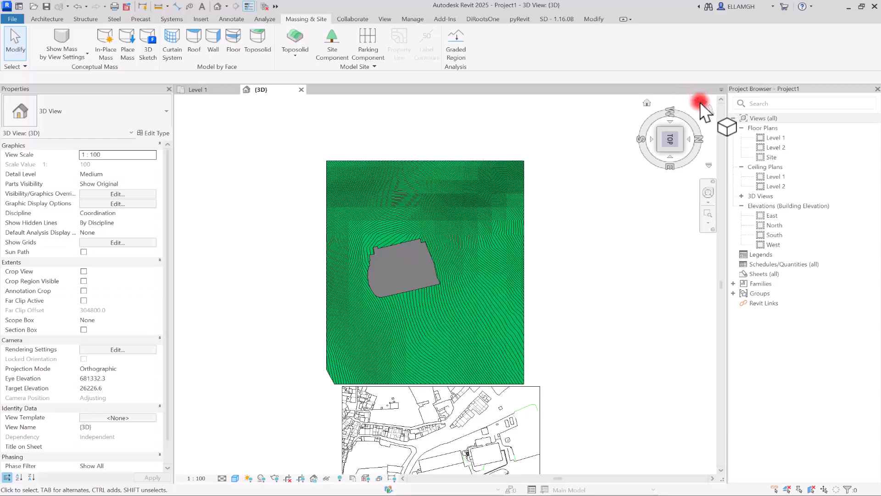
left_click(700, 101)
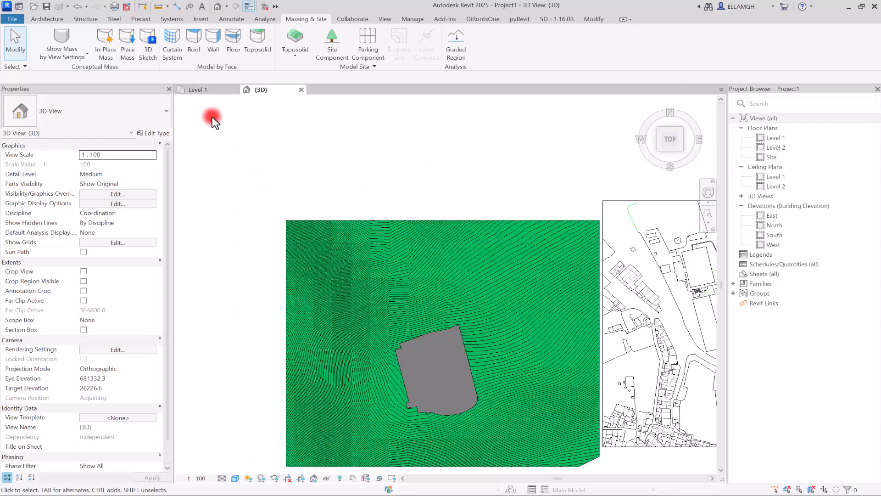
Step: Move the imported 03 drawing so its northwest corner lands on the northwest corner of the toposolid
left_click(642, 201)
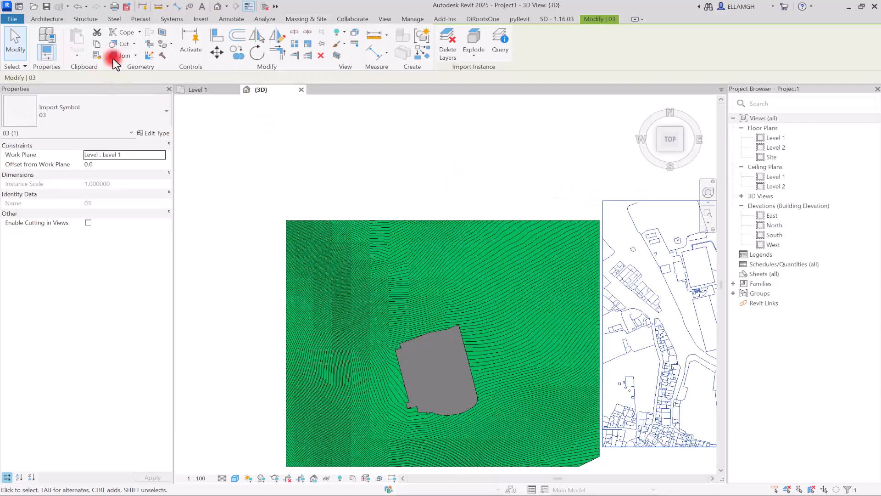
left_click(217, 52)
left_click(610, 207)
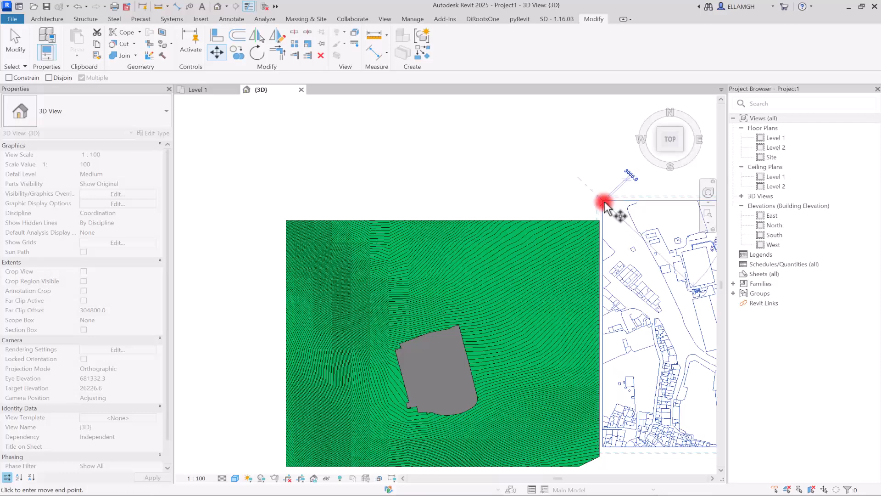
left_click(287, 221)
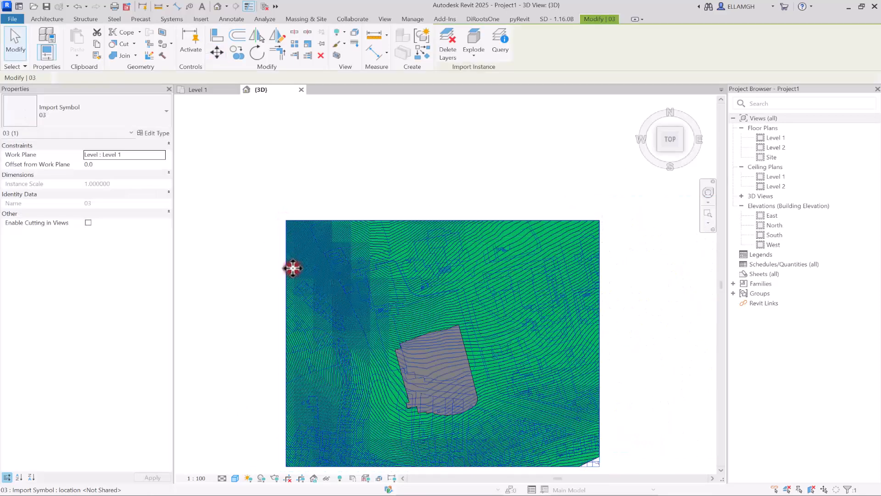
Step: Turn off thin lines and check how the drawing's corner aligns with the northwest corner of the toposolid
scroll(284, 240, "up", 5)
left_click(280, 146)
scroll(281, 148, "up", 2)
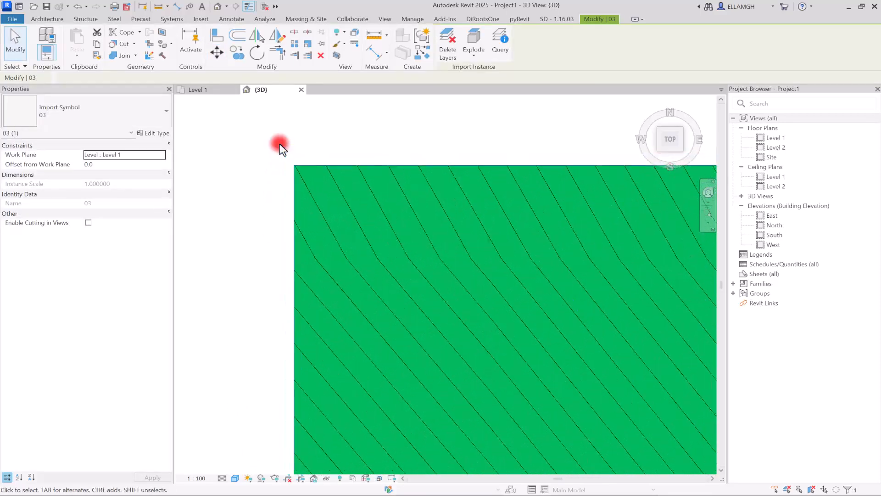
left_click(248, 6)
left_click(244, 186)
scroll(259, 179, "down", 4)
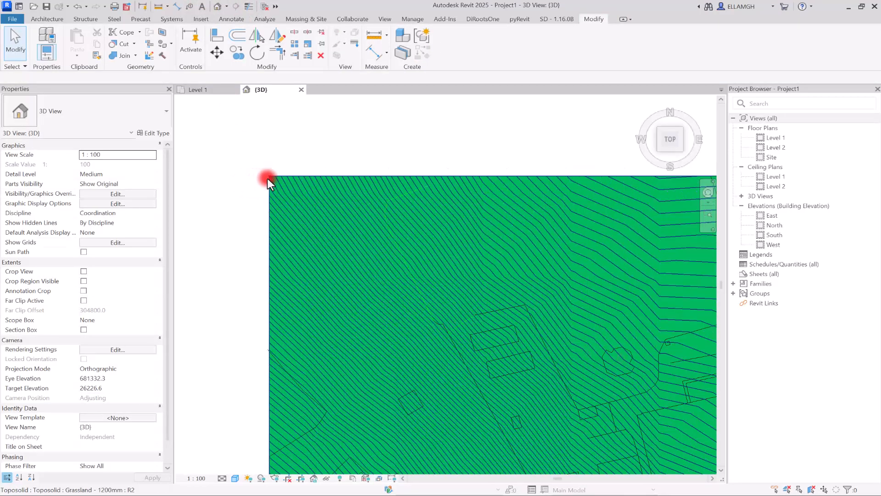
Step: Move the Site building mass by its northeast corner onto the matching corner of the plot outline in the drawing
left_click(518, 408)
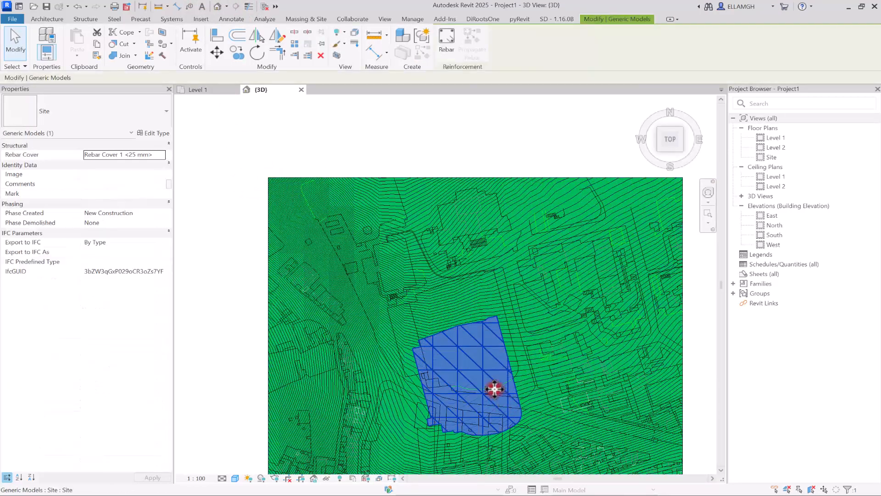
scroll(501, 235, "up", 2)
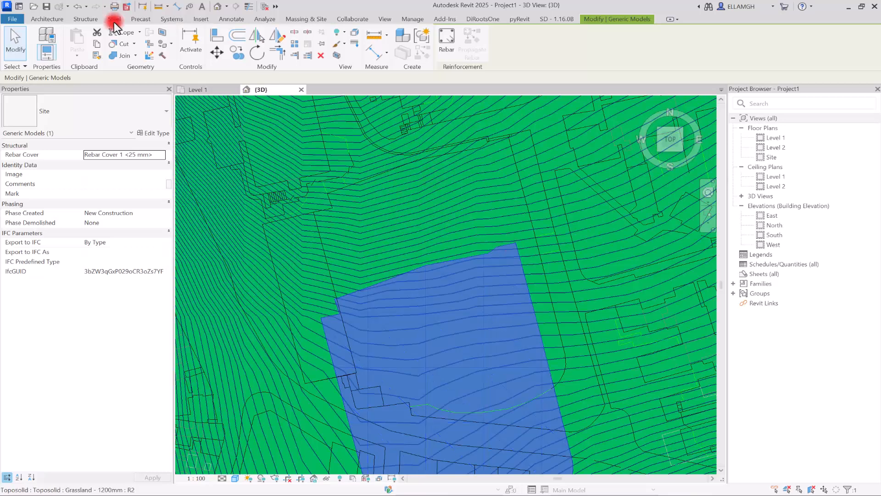
left_click(216, 51)
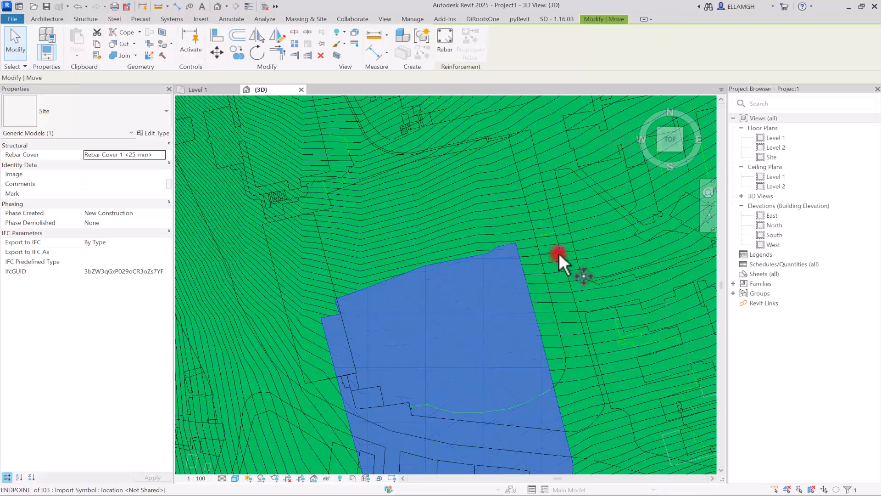
left_click(516, 243)
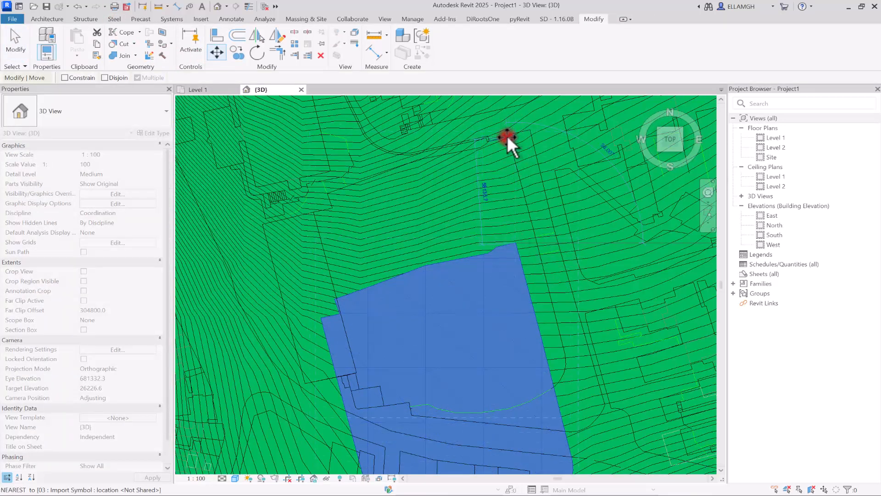
left_click(508, 136)
Step: Nudge the Site mass so its northern edge and corner coincide with the plot outline of the drawing
scroll(511, 135, "up", 8)
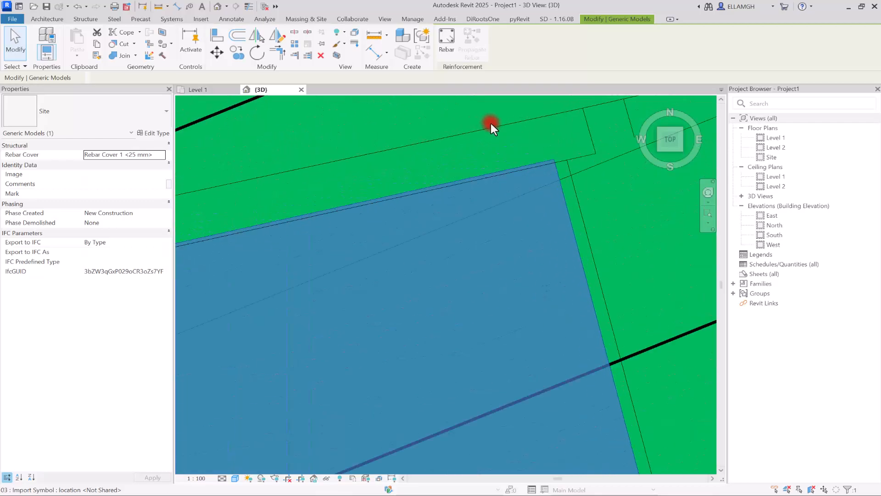
left_click_drag(576, 196, 603, 198)
scroll(537, 182, "down", 8)
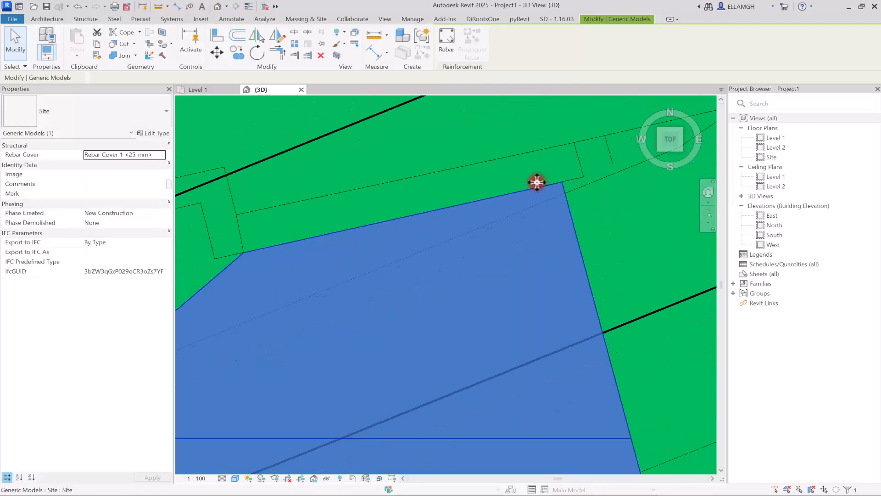
Step: Hide the imported 03 drawing as an element in the 3D view, leaving the toposolid and building mass
scroll(536, 182, "down", 10)
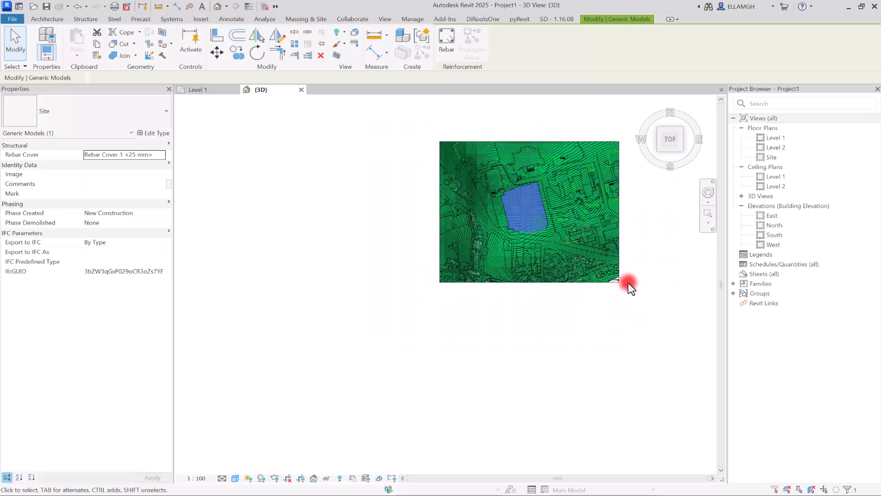
left_click_drag(664, 140, 618, 472)
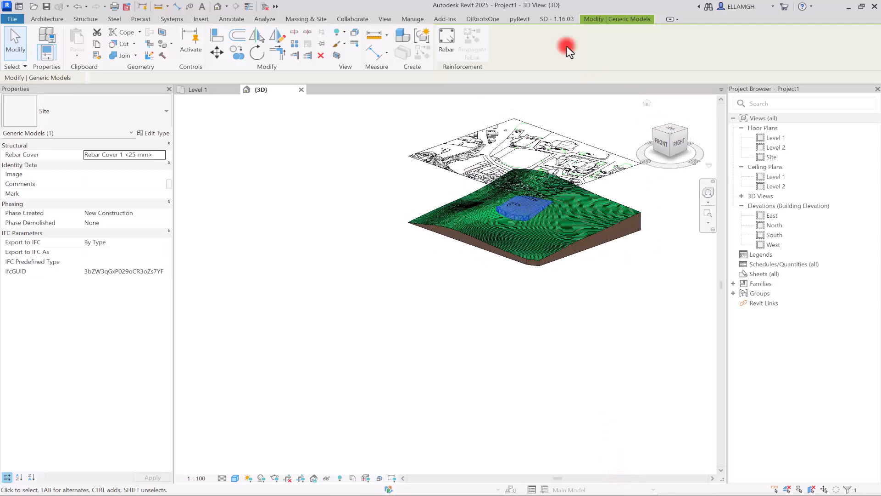
left_click(530, 145)
right_click(530, 142)
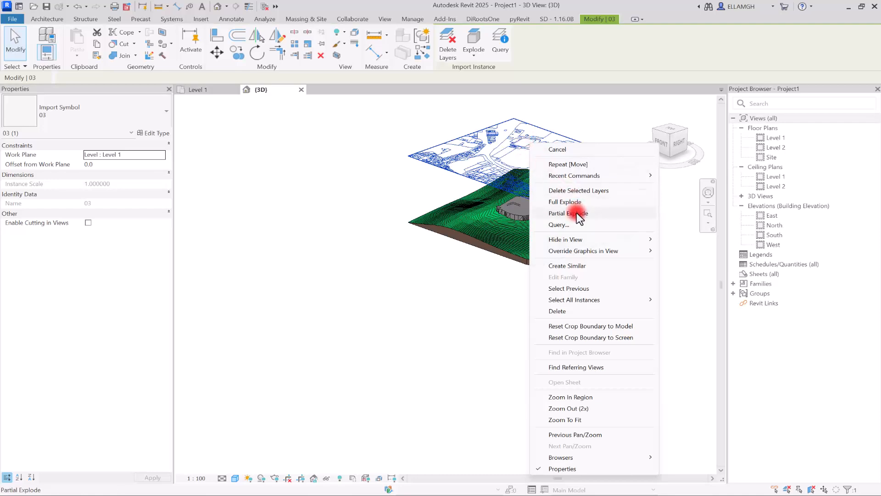
mouse_move(565, 243)
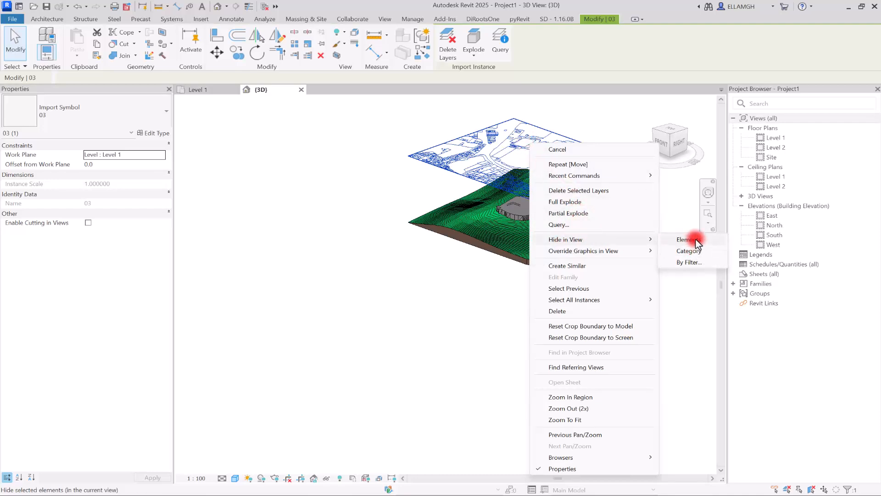
left_click(696, 239)
scroll(573, 196, "up", 5)
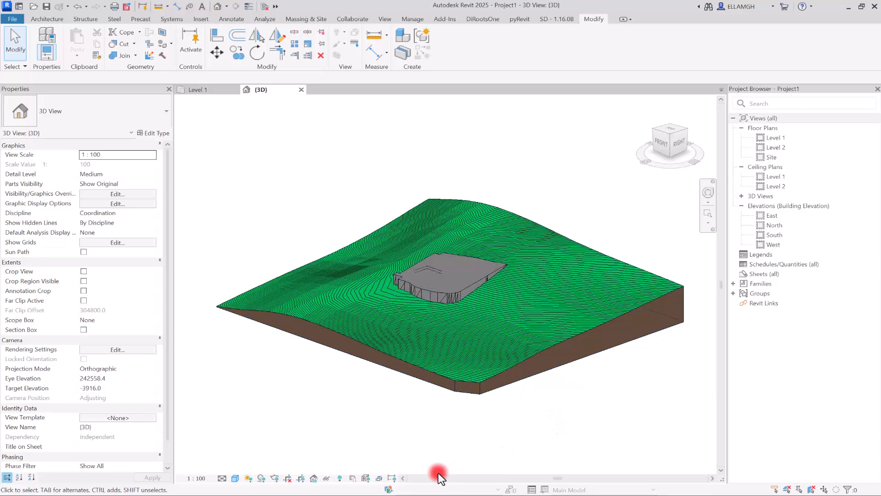
Step: Switch to Rhino, turn off the Map and CAD layers, and turn on the Buildings layer as the current layer
mouse_move(268, 494)
left_click(269, 452)
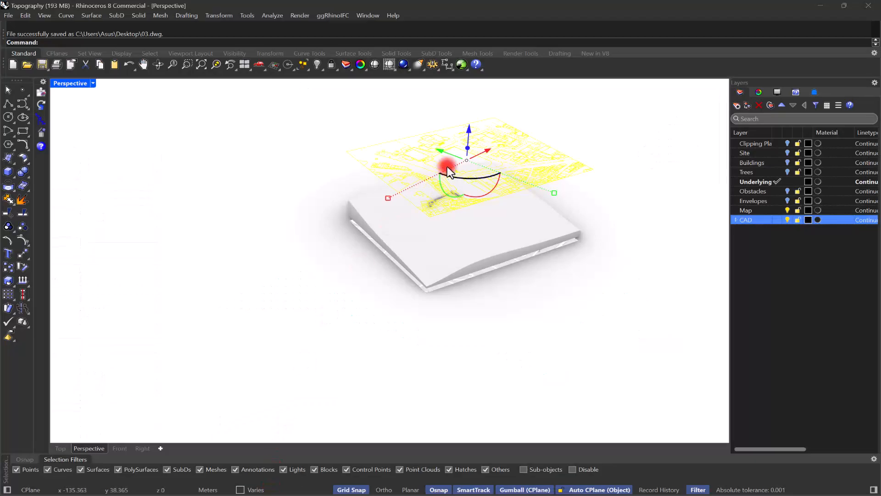
right_click_drag(641, 226, 659, 204)
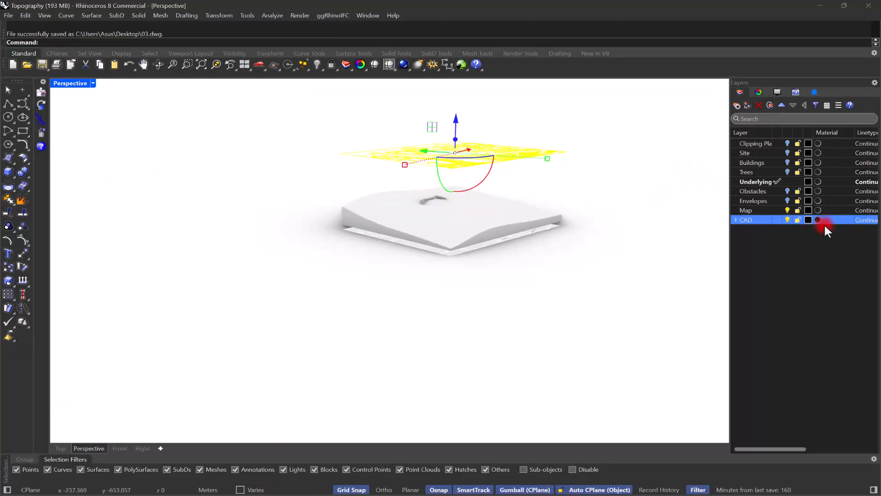
left_click(787, 209)
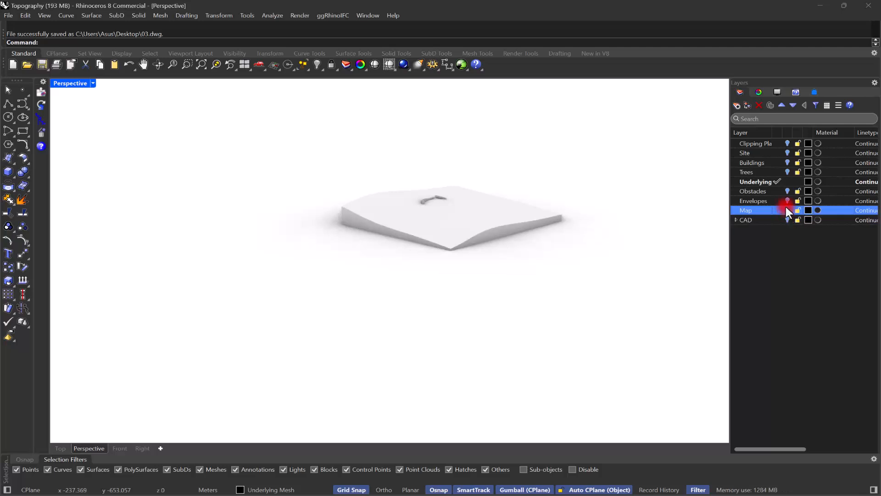
left_click(788, 162)
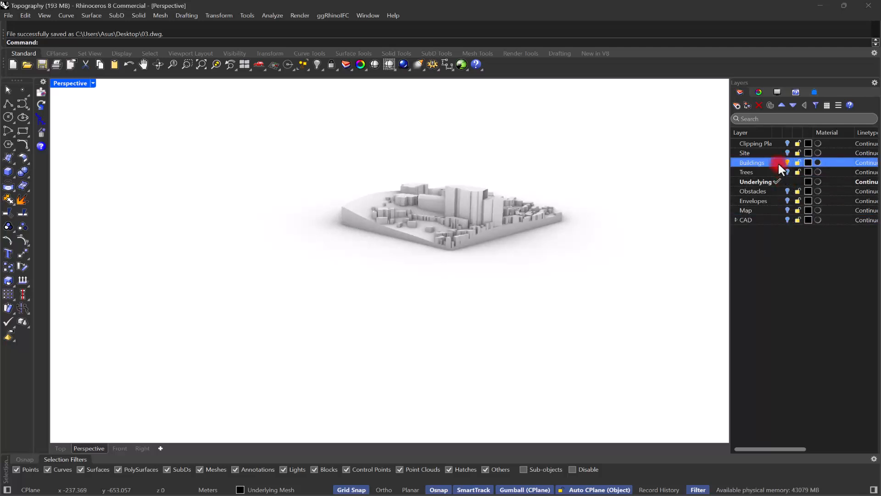
left_click(777, 163)
Step: Hide the Underlying layer to examine the surrounding buildings on their own, and show it again
left_click(787, 181)
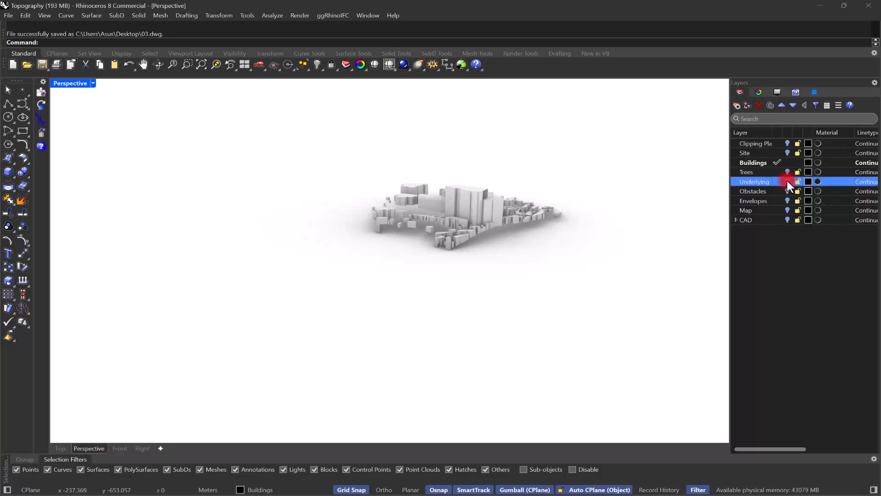
right_click_drag(490, 214, 523, 212)
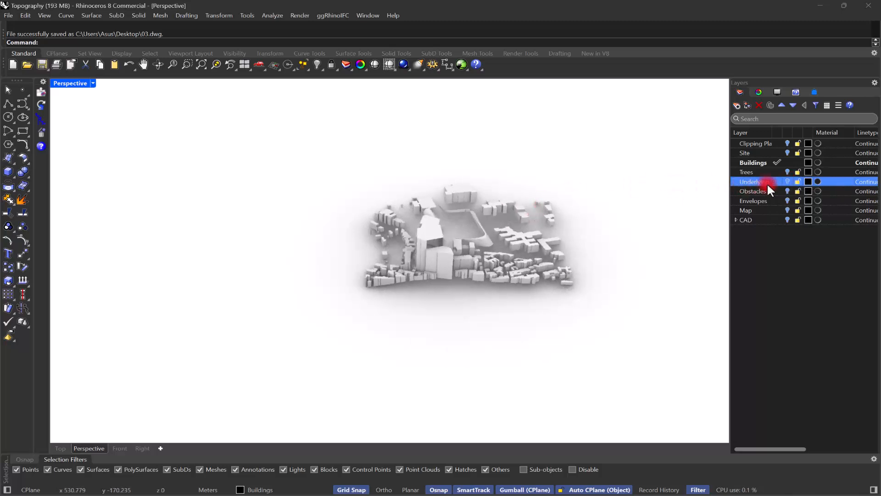
left_click(786, 182)
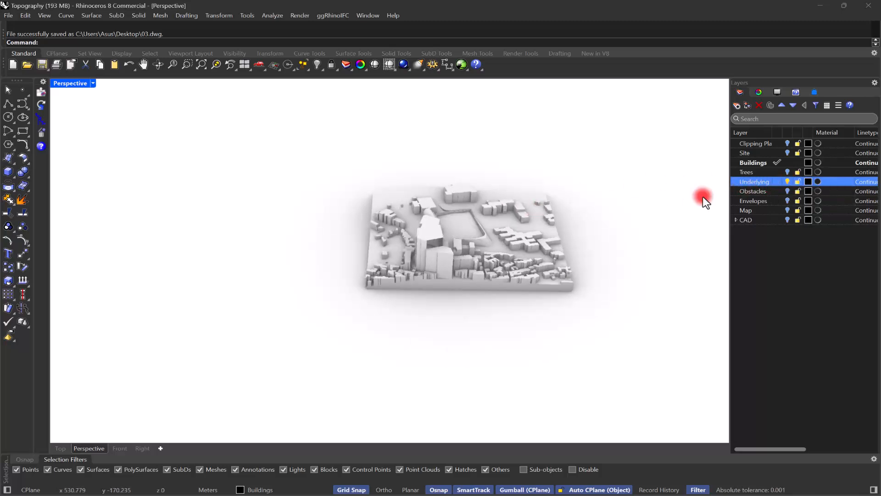
right_click_drag(703, 197, 533, 213)
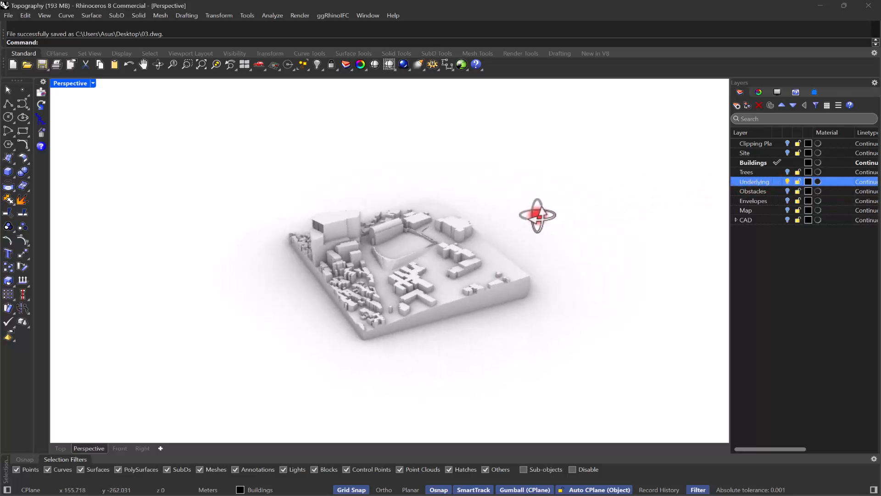
Step: Turn on the Site layer together with the buildings and terrain, keeping the clipping plane layer off
left_click(787, 151)
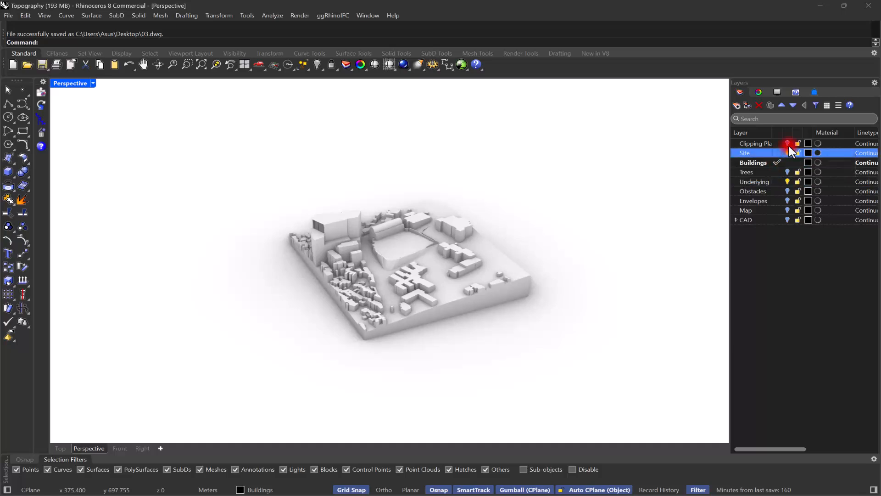
left_click(788, 142)
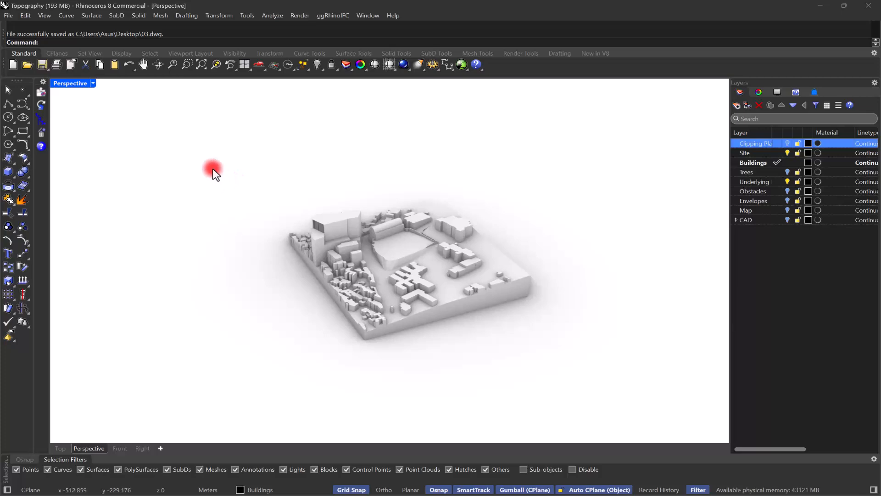
left_click(8, 15)
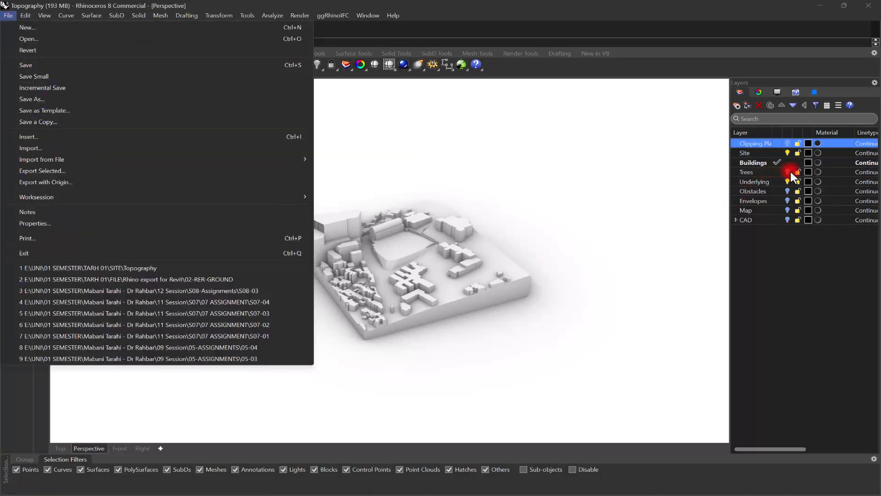
Step: Show the trees around the plot, and hide them again with Buildings as the current layer
left_click(781, 172)
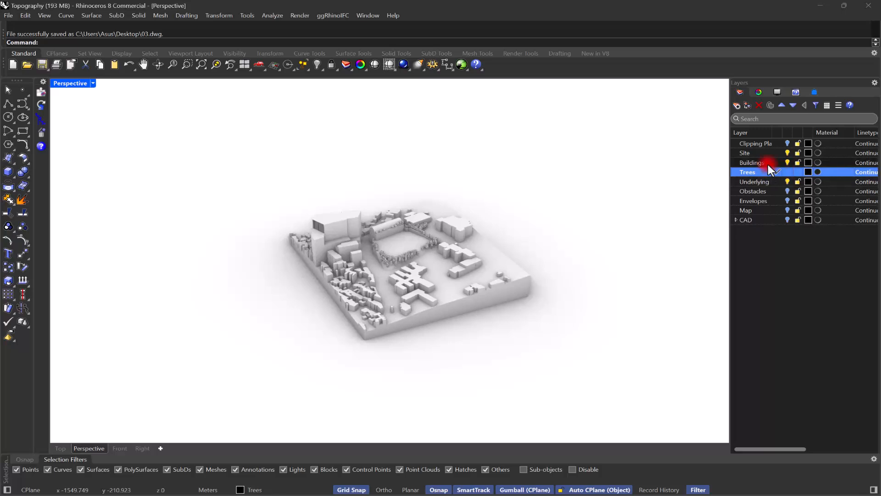
left_click(771, 162)
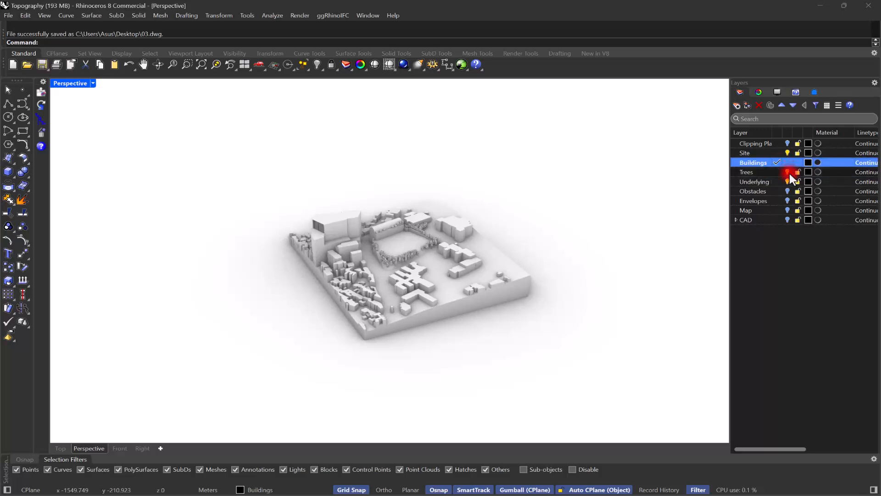
left_click(787, 172)
Step: Export the visible site terrain and surrounding buildings to the Desktop as a Rhino 8 3D model (.3dm) named 05
right_click(524, 217)
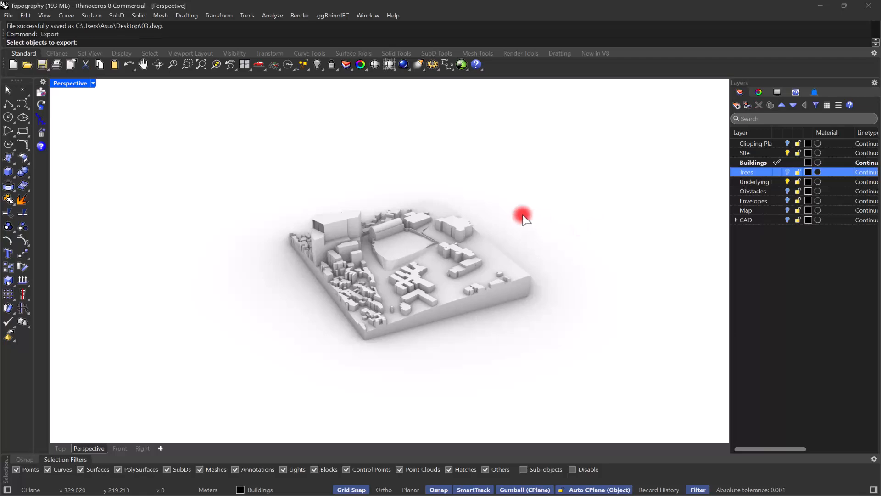
left_click(9, 15)
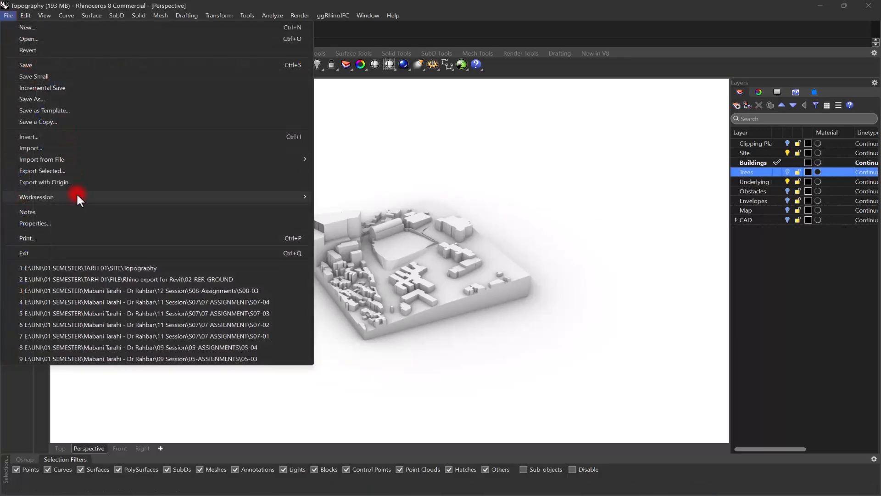
left_click(65, 170)
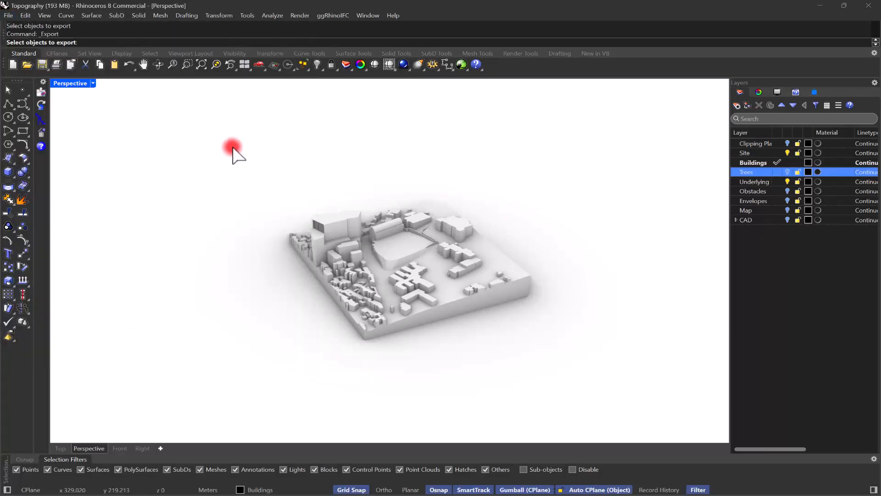
left_click_drag(233, 149, 586, 397)
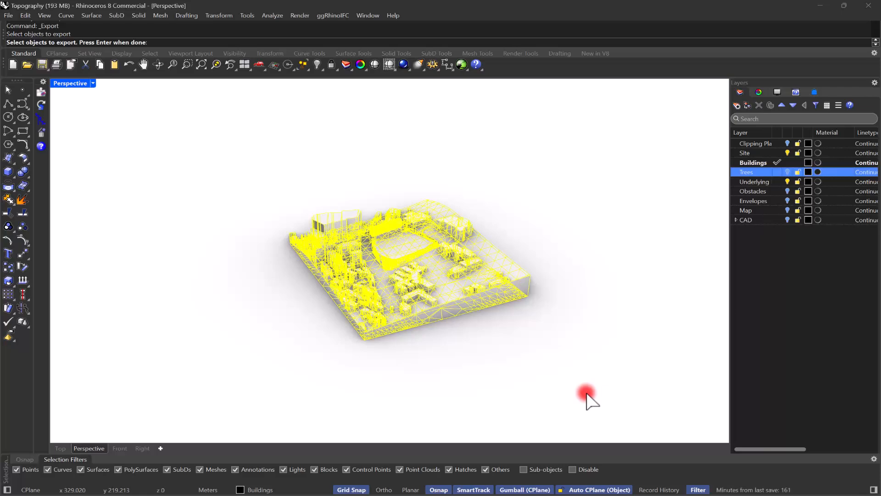
key("Return")
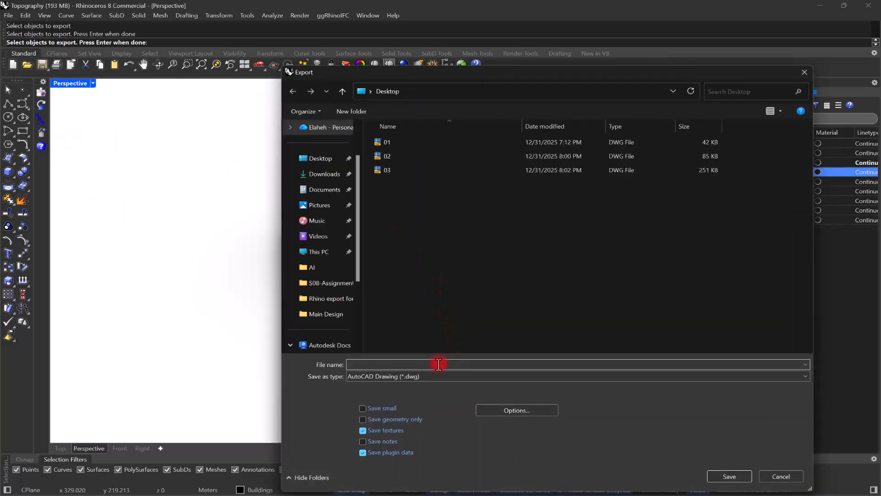
type("04")
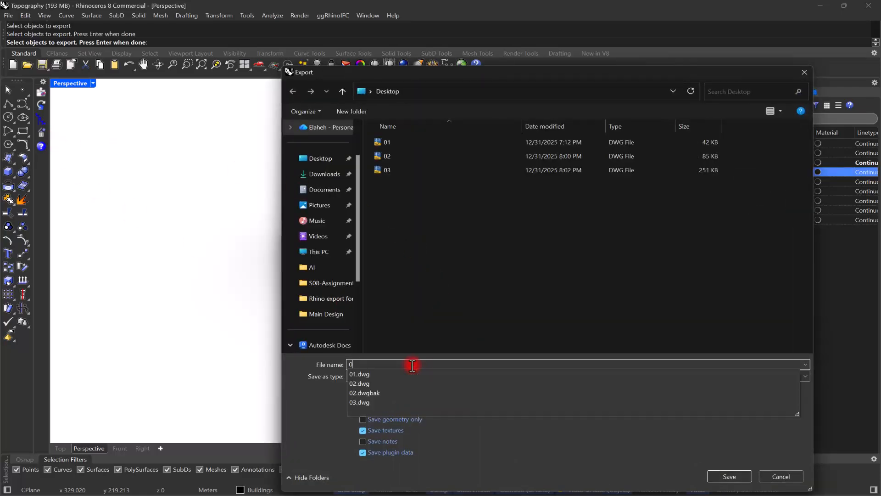
left_click(374, 377)
scroll(422, 225, "up", 5)
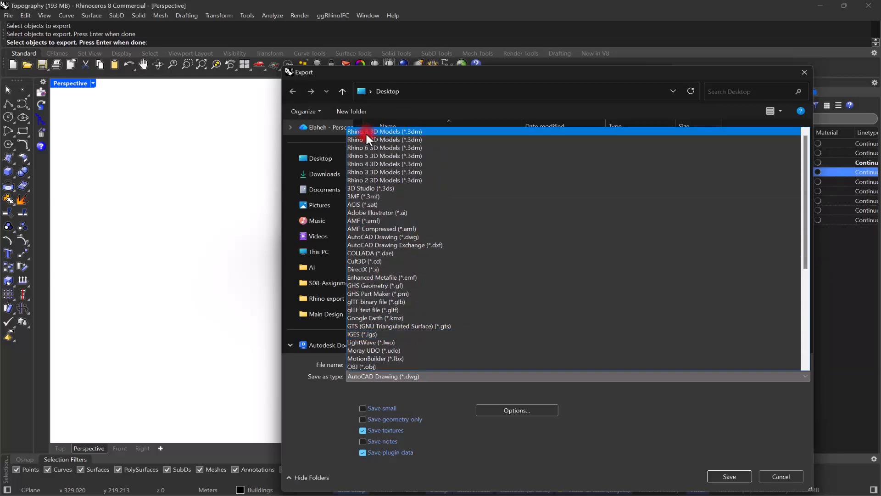
left_click(371, 132)
left_click(728, 477)
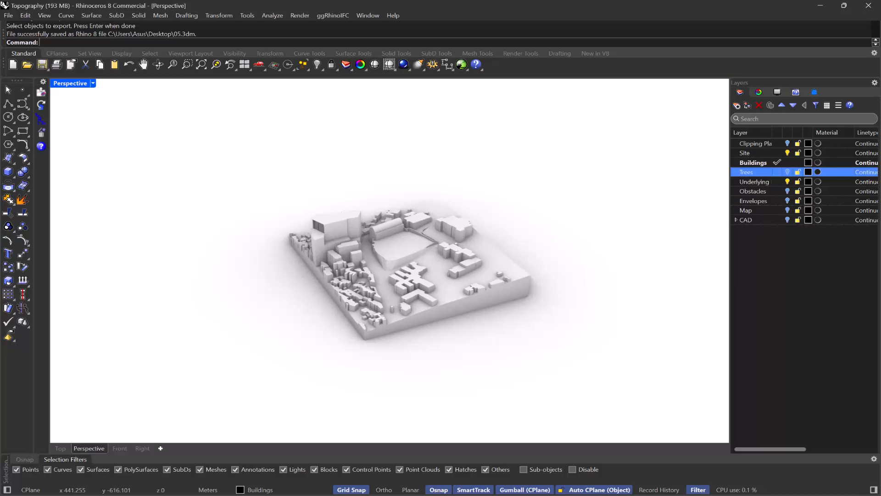
Step: Switch to Revit and place the Rhino model 05 from the Desktop folder into the 3D view
mouse_move(289, 490)
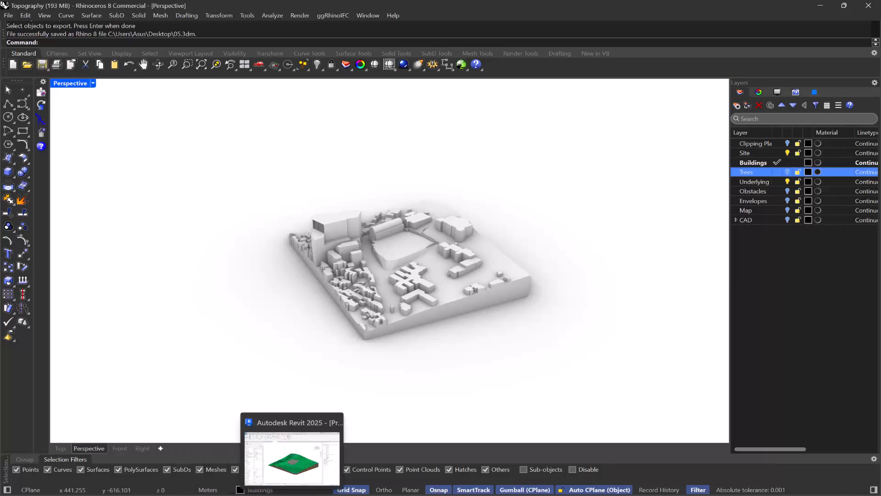
left_click(293, 413)
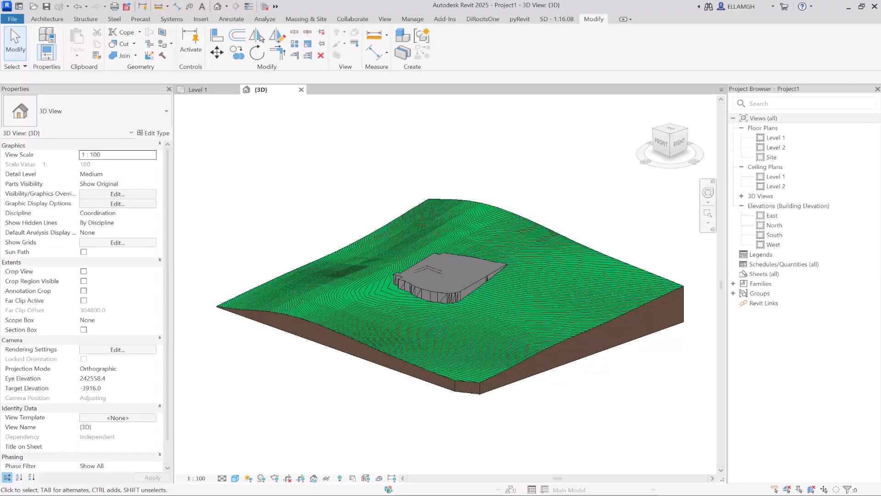
key("super+e")
left_click_drag(243, 172, 644, 410)
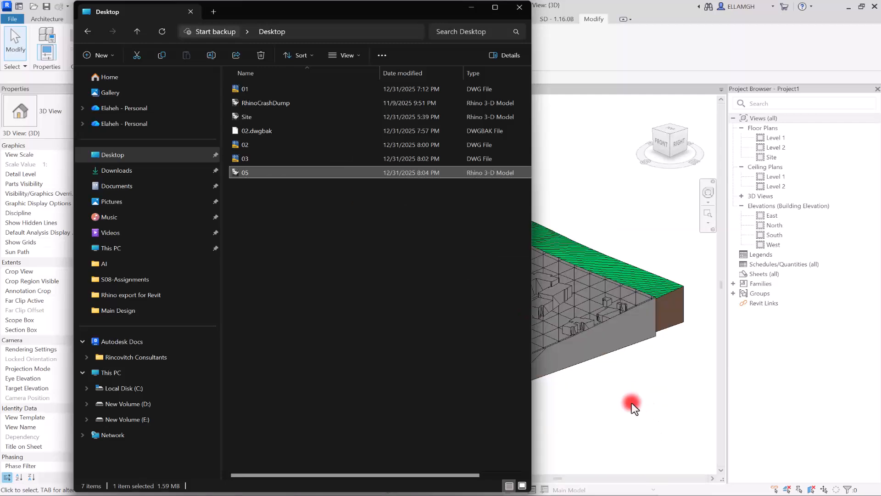
left_click(467, 6)
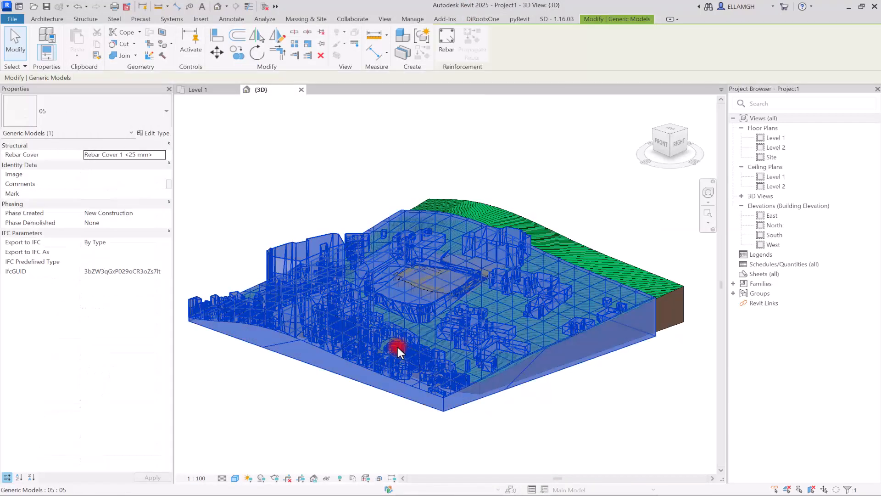
Step: In a north-up top view, move the imported 05 model so its northwest corner meets the toposolid's northwest corner
left_click(673, 130)
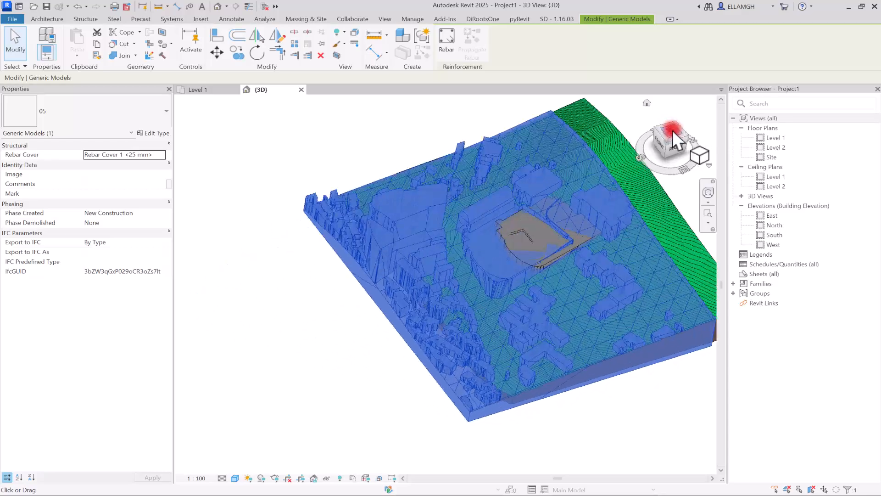
left_click(709, 108)
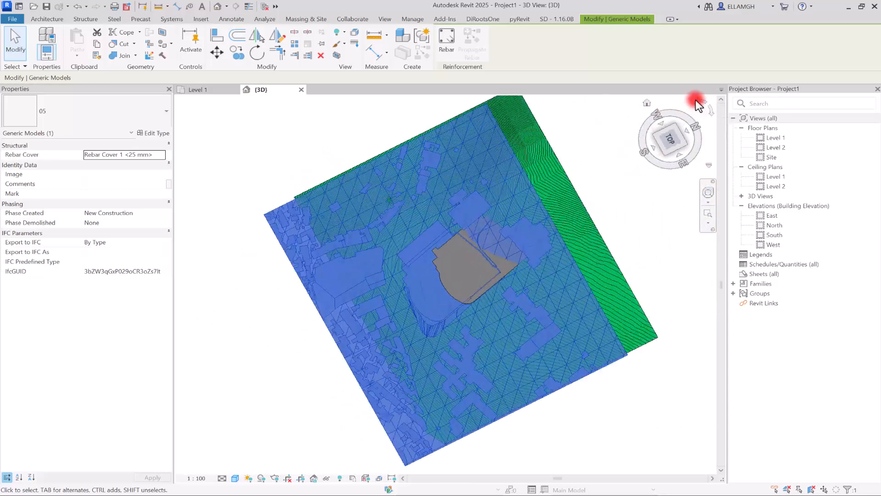
scroll(260, 115, "up", 3)
middle_click_drag(260, 117, 261, 201)
scroll(284, 234, "down", 2)
middle_click_drag(292, 246, 338, 326)
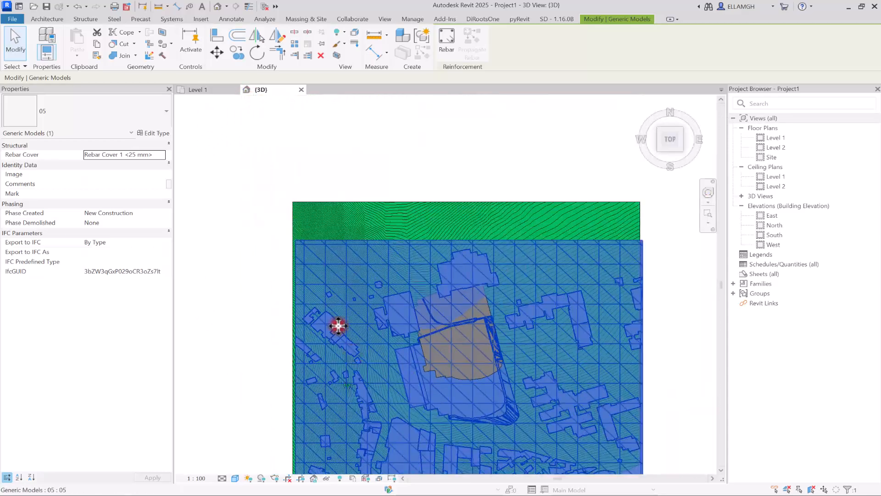
scroll(296, 225, "up", 5)
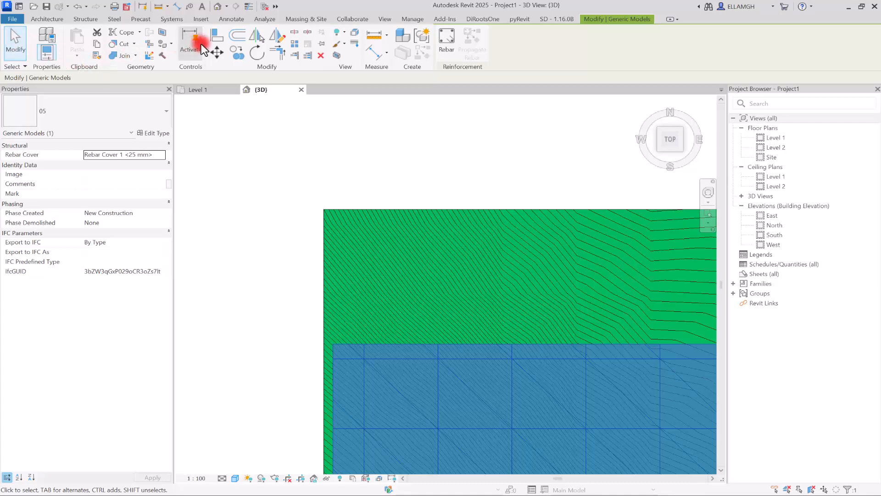
left_click(216, 52)
left_click(334, 344)
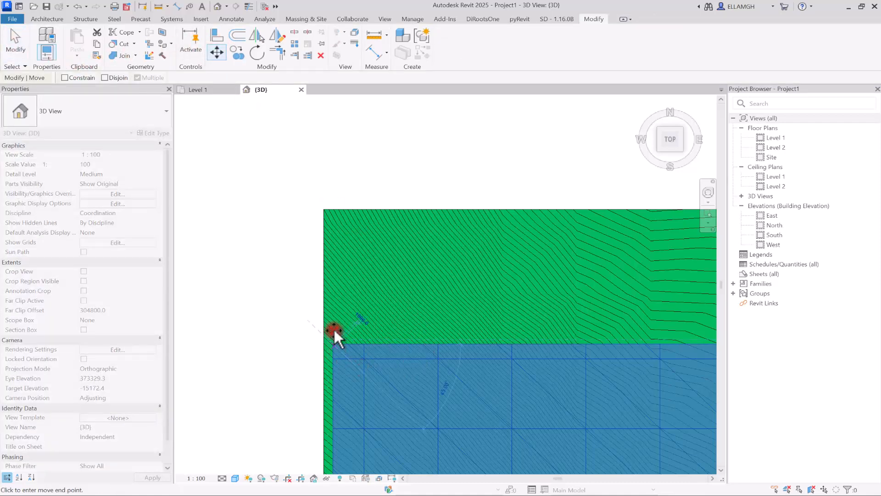
left_click(329, 207)
left_click(245, 214)
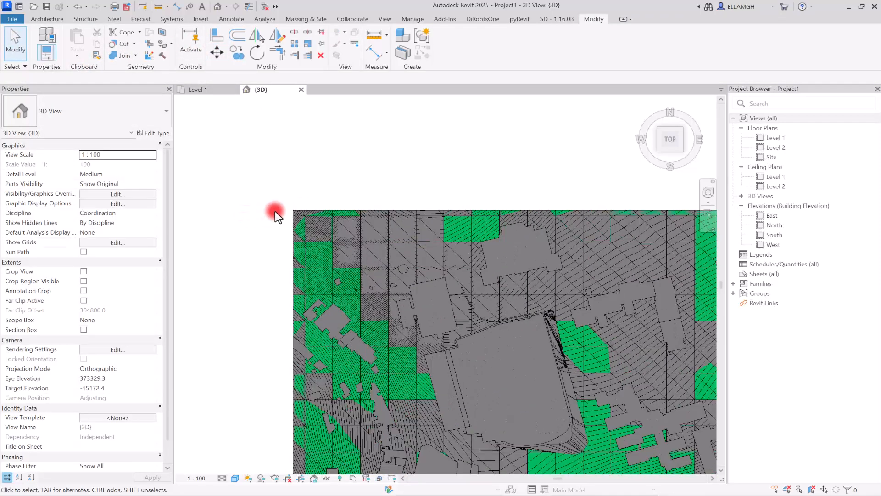
Step: Examine in 3D how the imported terrain and surrounding buildings sit on the toposolid
scroll(275, 211, "down", 5)
left_click_drag(681, 138, 446, 375)
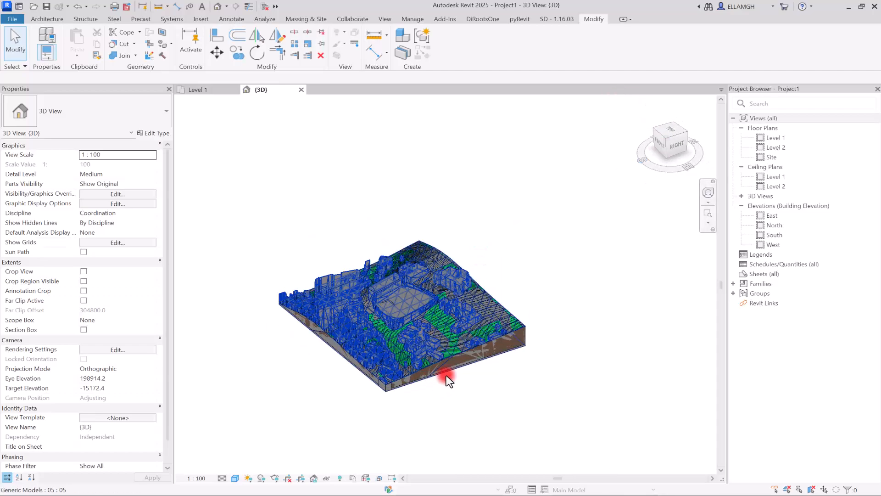
scroll(446, 375, "up", 5)
scroll(310, 174, "up", 2)
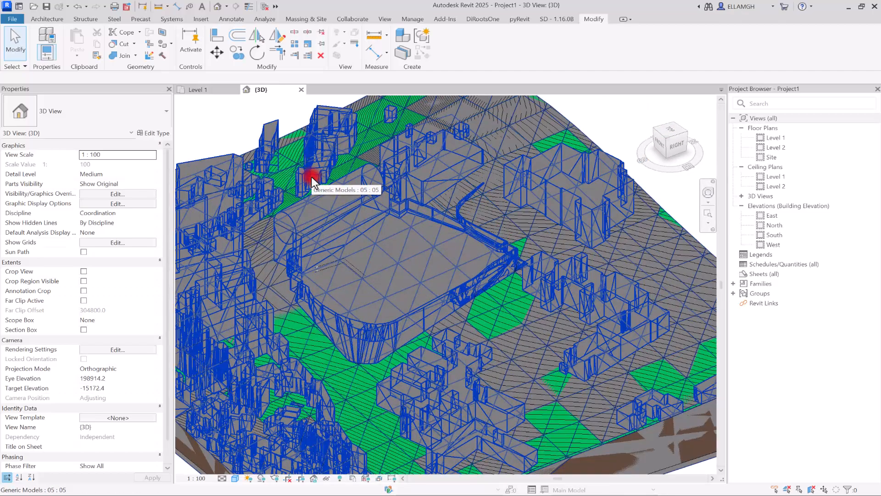
scroll(376, 282, "down", 4)
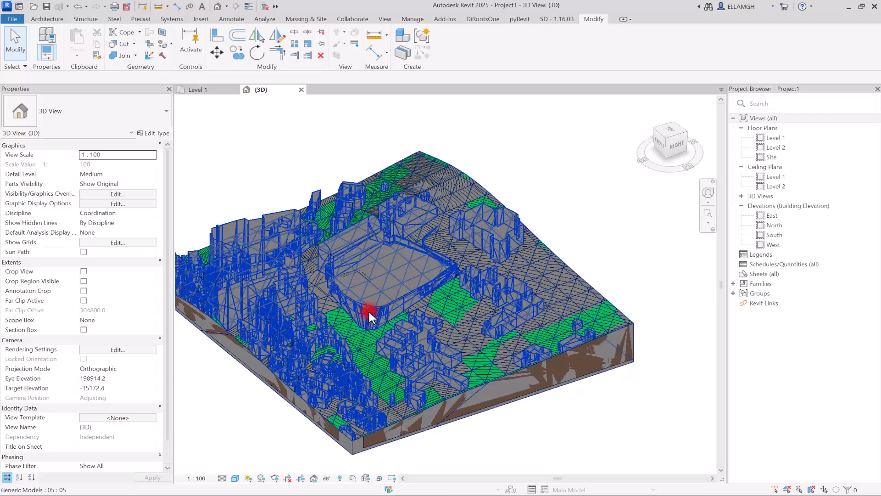